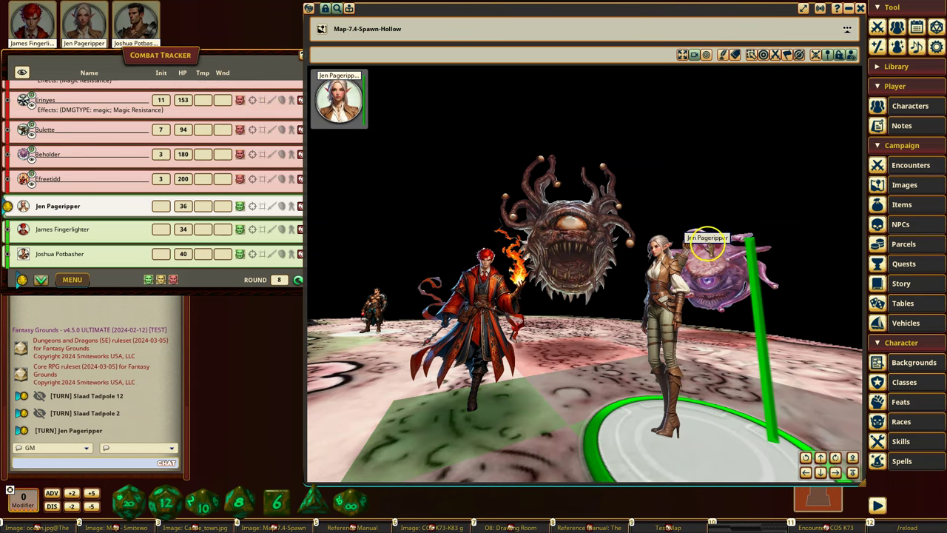
- Raise the Beholder Zombie token to an elevation of 10 feet
{"action": "middle_click_drag", "start_coordinate": [759, 263], "coordinate": [654, 262]}
{"action": "left_click", "coordinate": [658, 267]}
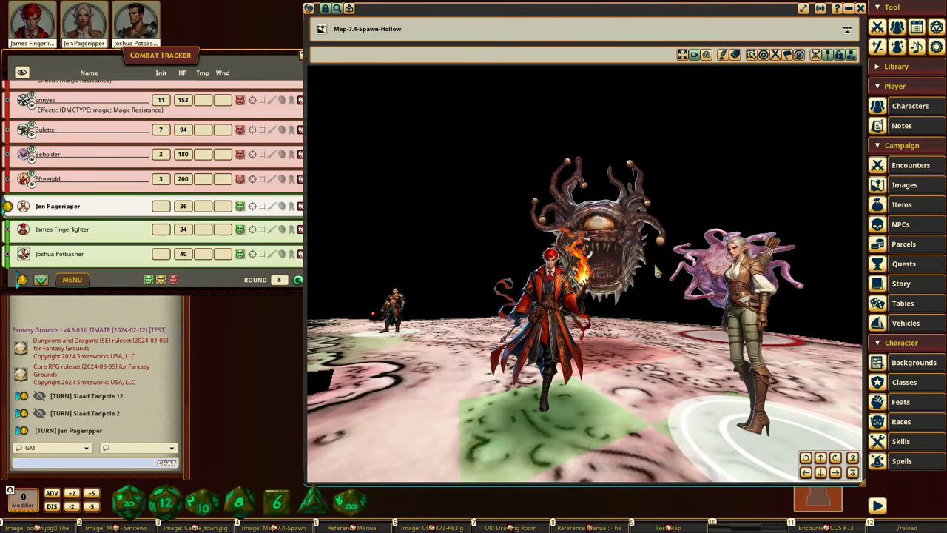
{"action": "left_click", "coordinate": [631, 231]}
{"action": "left_click", "coordinate": [521, 212]}
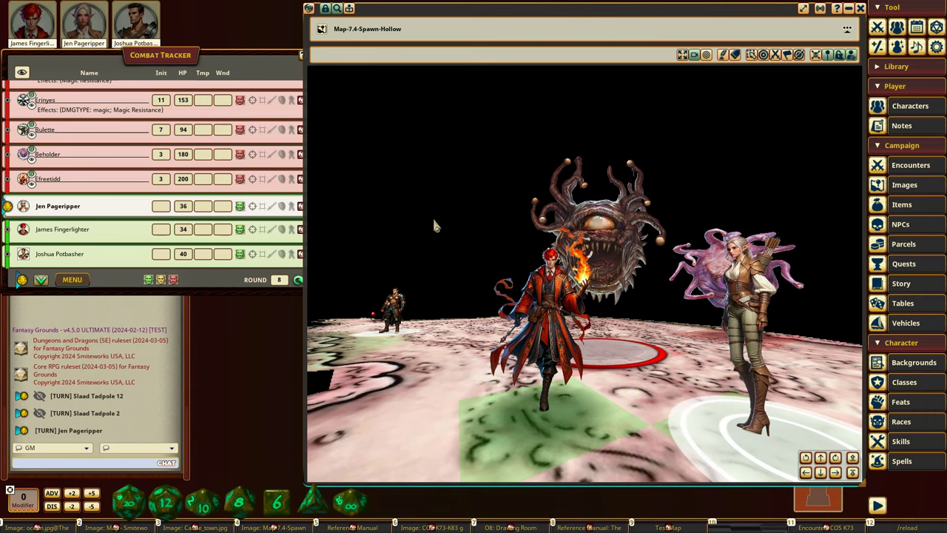
{"action": "middle_click_drag", "start_coordinate": [606, 233], "coordinate": [590, 307]}
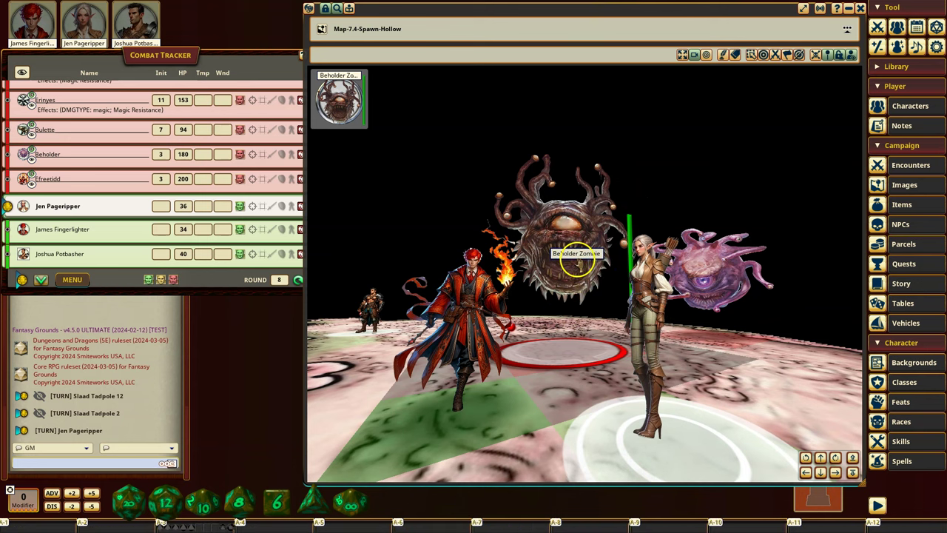
{"action": "scroll", "coordinate": [578, 261], "scroll_direction": "up", "scroll_amount": 1, "text": "alt"}
{"action": "scroll", "coordinate": [567, 185], "scroll_direction": "up", "scroll_amount": 1, "text": "alt"}
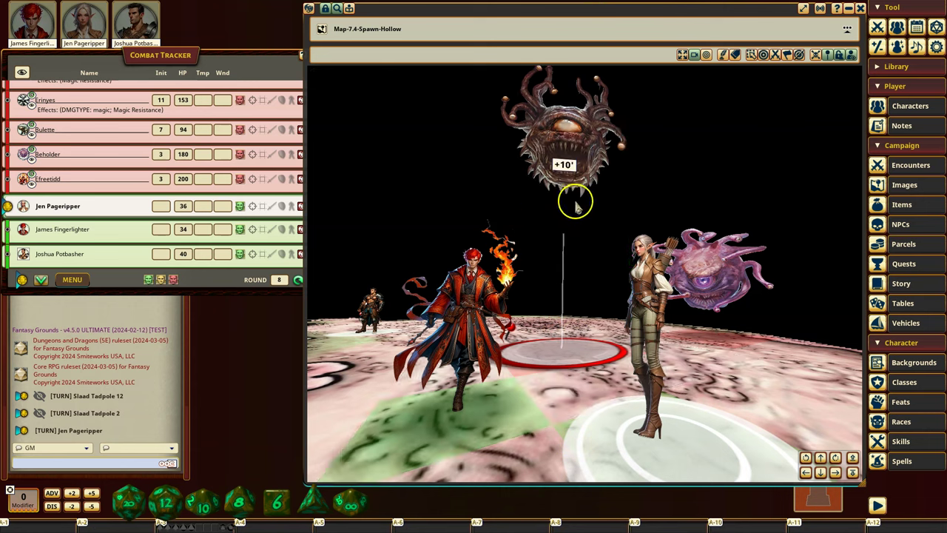
- Lower the Beholder Zombie token back to ground level
{"action": "scroll", "coordinate": [567, 367], "scroll_direction": "down", "scroll_amount": 5}
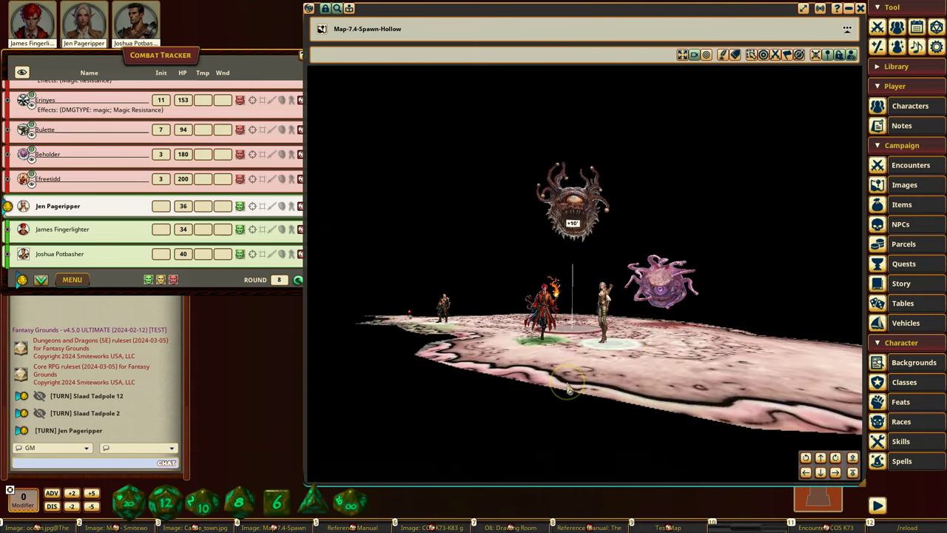
{"action": "scroll", "coordinate": [569, 388], "scroll_direction": "up", "scroll_amount": 5}
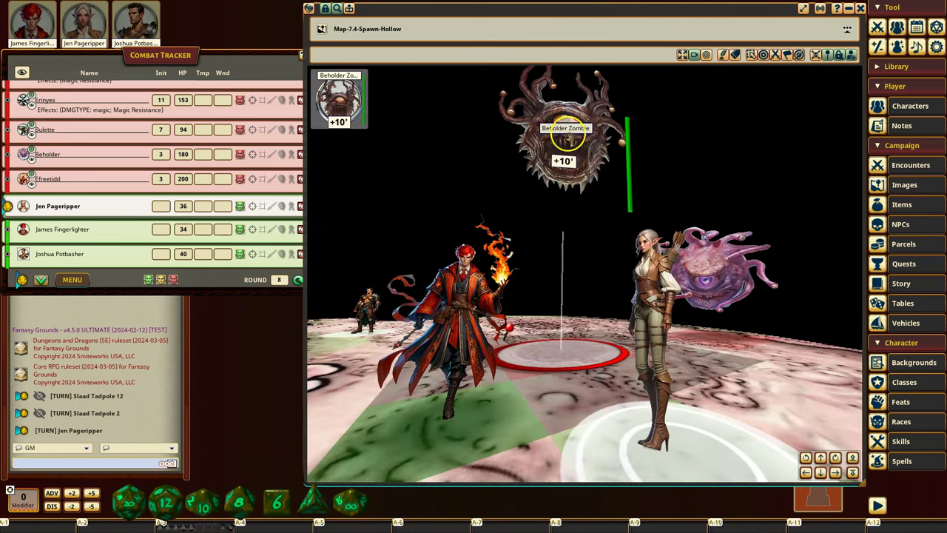
{"action": "scroll", "coordinate": [567, 145], "scroll_direction": "down", "scroll_amount": 3, "text": "alt"}
{"action": "scroll", "coordinate": [589, 307], "scroll_direction": "up", "scroll_amount": 1, "text": "alt"}
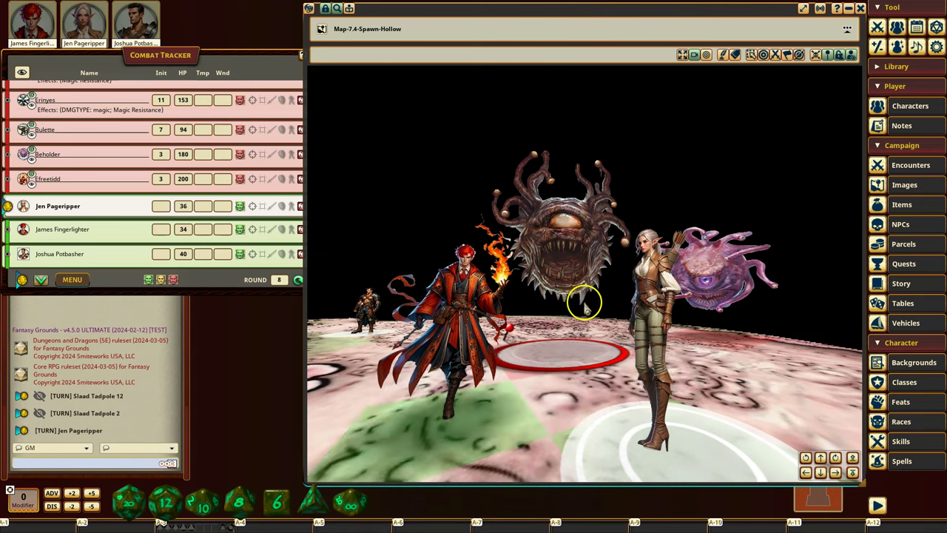
- Move the Beholder Zombie farther back on the map and target it with the elf archer's token
{"action": "left_click_drag", "start_coordinate": [567, 348], "coordinate": [551, 324]}
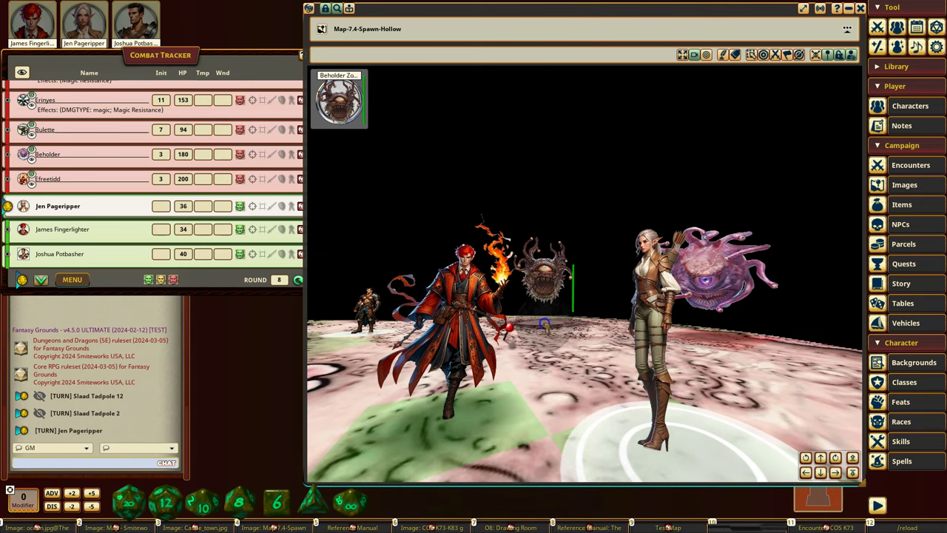
{"action": "left_click", "coordinate": [643, 396]}
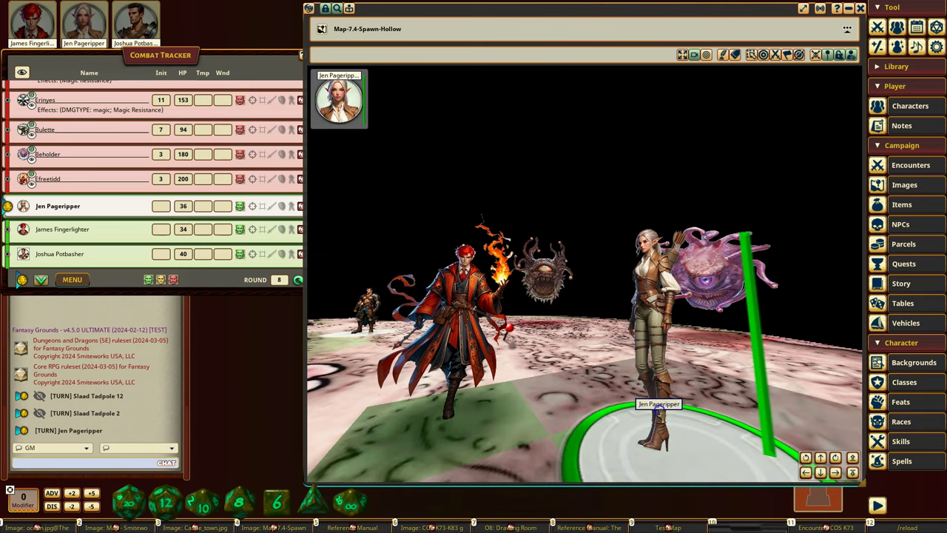
{"action": "left_click", "coordinate": [557, 310], "text": "ctrl"}
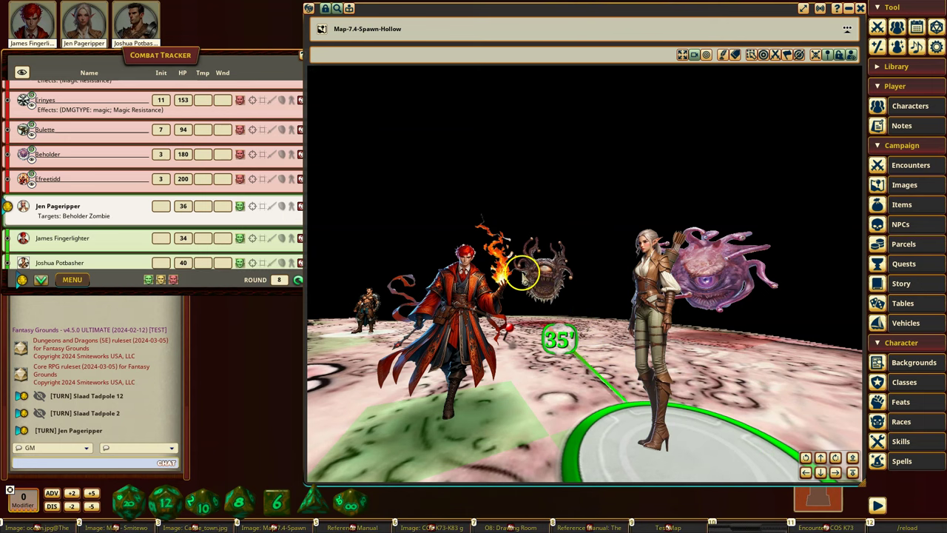
- Raise the targeted Beholder Zombie to an elevation of 20 feet
{"action": "scroll", "coordinate": [539, 280], "scroll_direction": "up", "scroll_amount": 1, "text": "alt"}
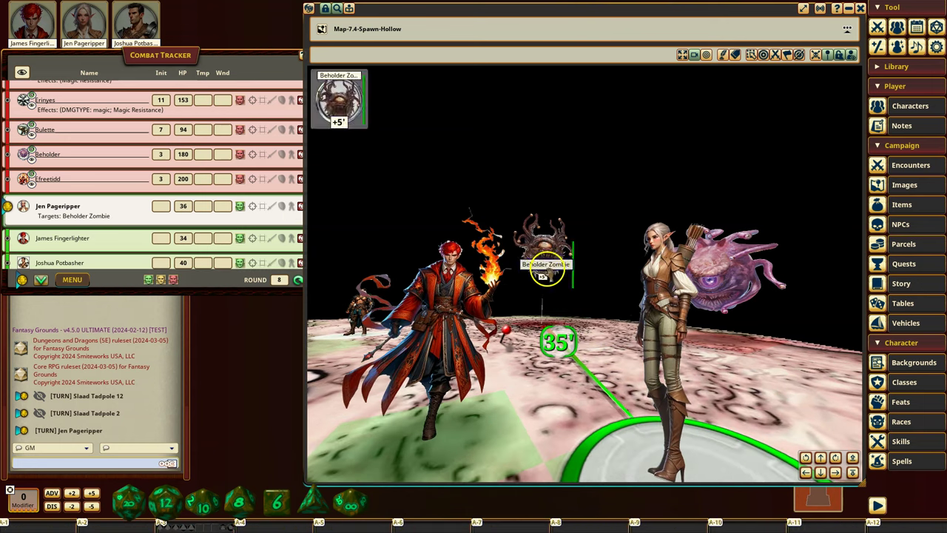
{"action": "scroll", "coordinate": [546, 256], "scroll_direction": "down", "scroll_amount": 2}
{"action": "scroll", "coordinate": [563, 373], "scroll_direction": "down", "scroll_amount": 3}
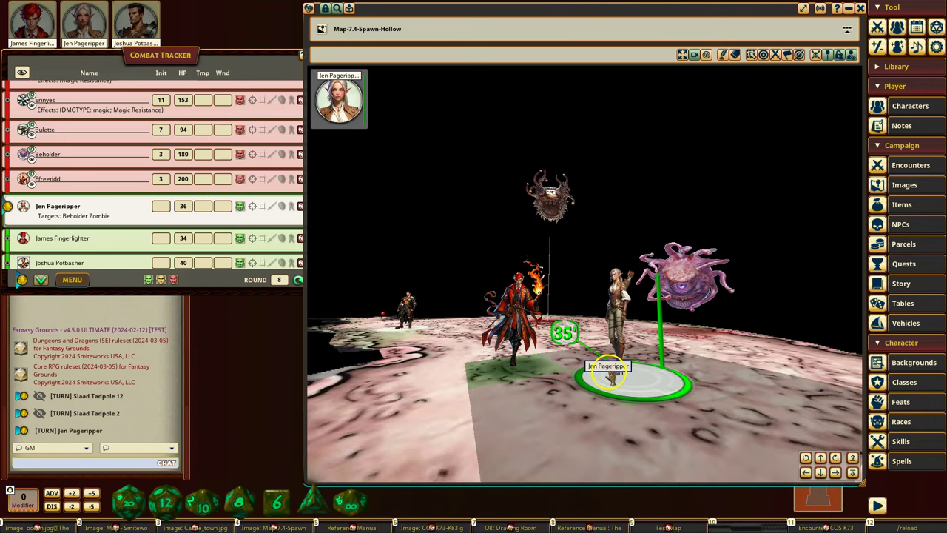
- Remove the elf archer's target on the Beholder Zombie, and target the creature again
{"action": "left_click", "coordinate": [611, 374]}
{"action": "left_click", "coordinate": [550, 324], "text": "ctrl"}
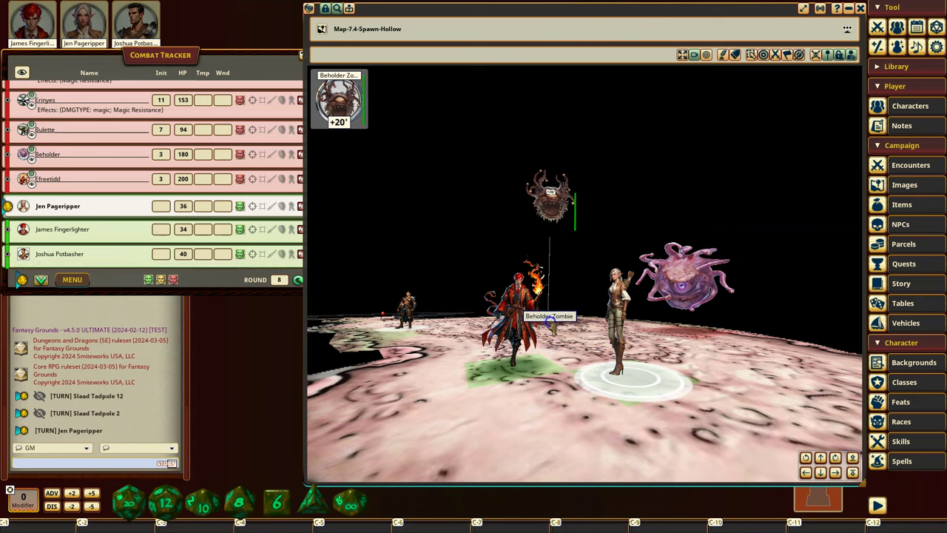
{"action": "middle_click_drag", "start_coordinate": [581, 357], "coordinate": [510, 357]}
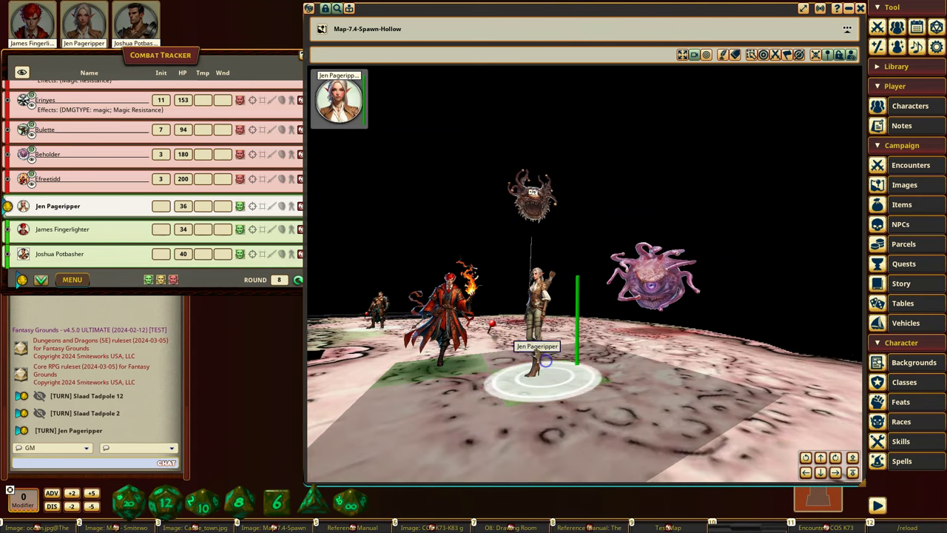
{"action": "left_click", "coordinate": [533, 366]}
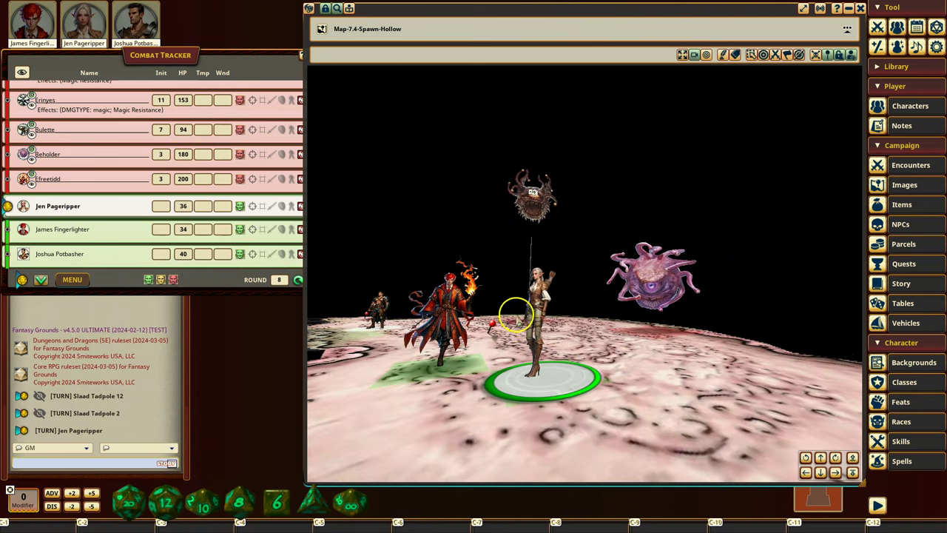
{"action": "left_click", "coordinate": [517, 315], "text": "ctrl"}
{"action": "mouse_move", "coordinate": [653, 333]}
{"action": "middle_click_drag", "start_coordinate": [654, 331], "coordinate": [685, 333]}
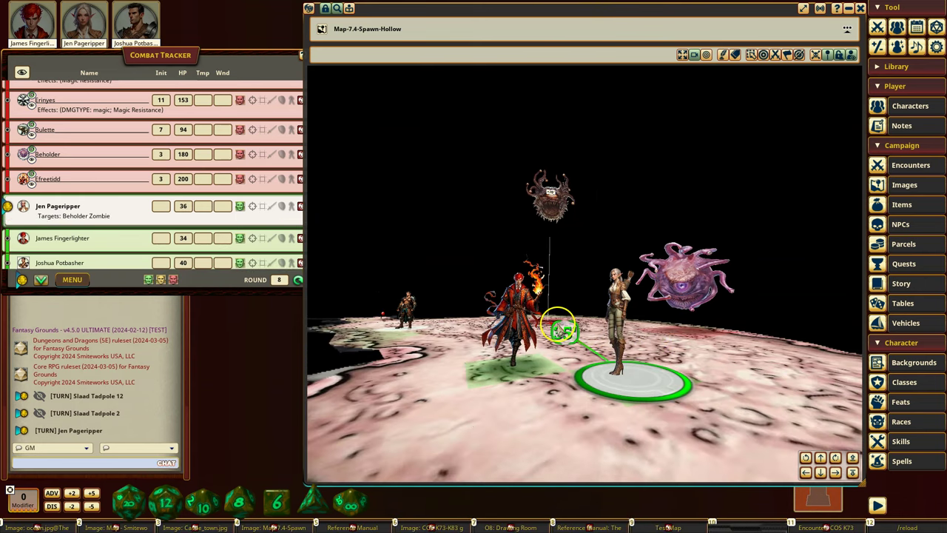
- Raise the Beholder Zombie token to an elevation of 75 feet
{"action": "mouse_move", "coordinate": [554, 212]}
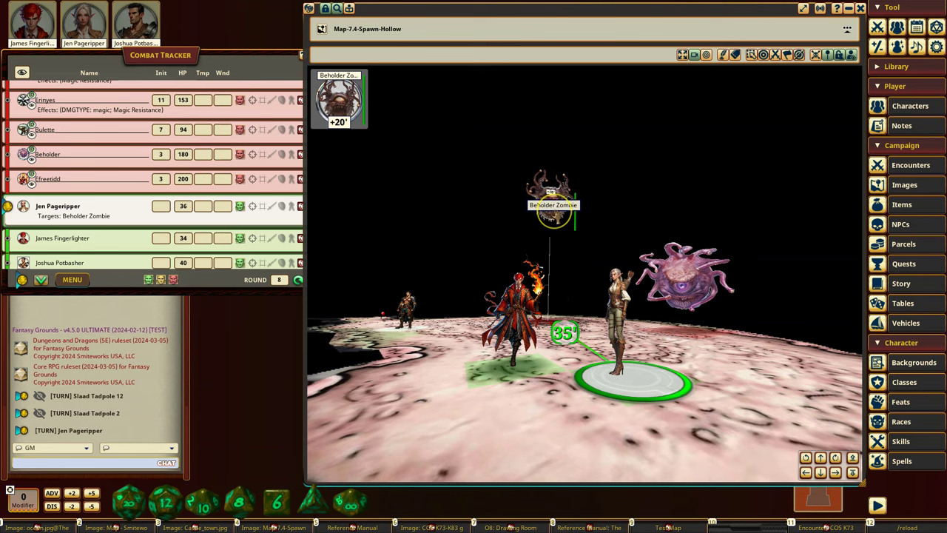
{"action": "scroll", "coordinate": [554, 209], "scroll_direction": "up", "scroll_amount": 1, "text": "alt"}
{"action": "scroll", "coordinate": [558, 186], "scroll_direction": "up", "scroll_amount": 1, "text": "alt"}
{"action": "scroll", "coordinate": [557, 167], "scroll_direction": "up", "scroll_amount": 2, "text": "alt"}
{"action": "scroll", "coordinate": [554, 153], "scroll_direction": "up", "scroll_amount": 1, "text": "alt"}
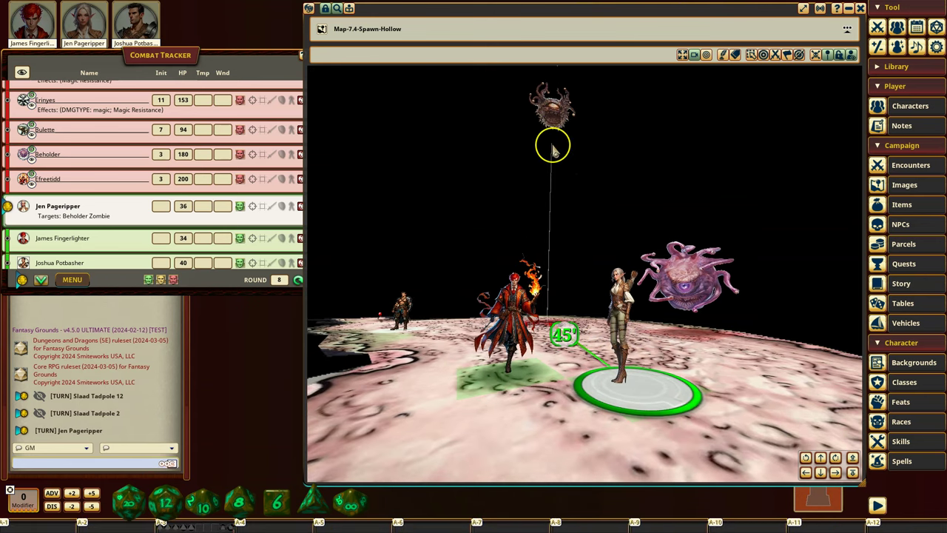
{"action": "middle_click_drag", "start_coordinate": [553, 145], "coordinate": [529, 161]}
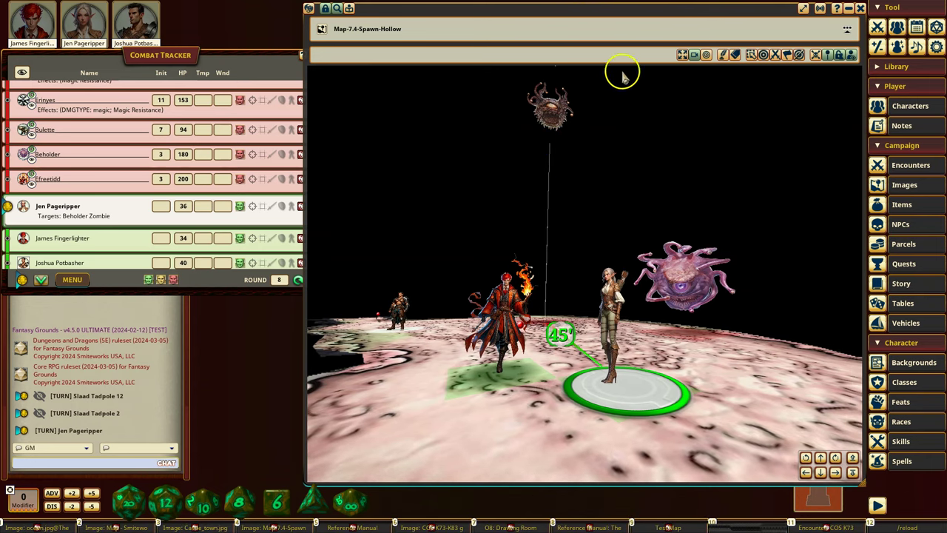
{"action": "scroll", "coordinate": [570, 109], "scroll_direction": "up", "scroll_amount": 2, "text": "alt"}
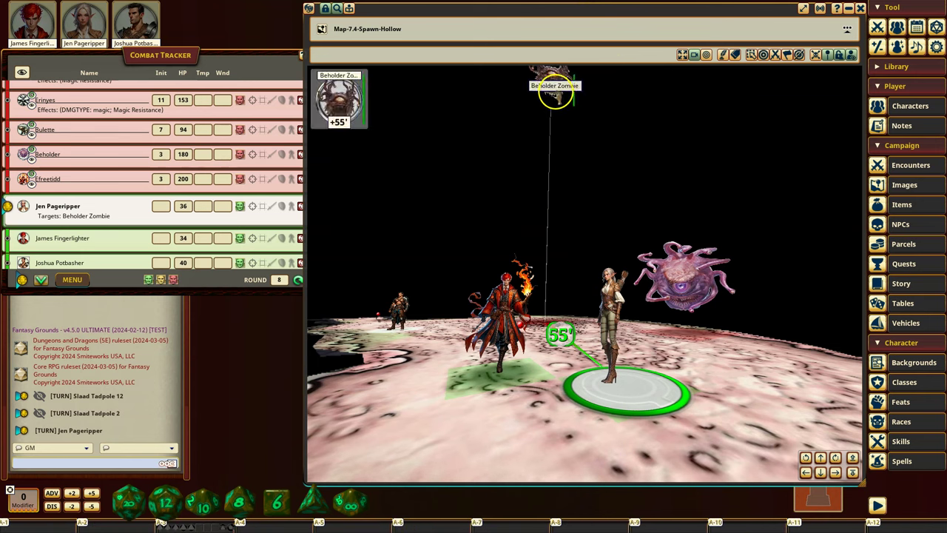
{"action": "scroll", "coordinate": [554, 92], "scroll_direction": "up", "scroll_amount": 1, "text": "alt"}
{"action": "middle_click_drag", "start_coordinate": [555, 109], "coordinate": [544, 120]}
{"action": "scroll", "coordinate": [540, 137], "scroll_direction": "up", "scroll_amount": 3}
{"action": "scroll", "coordinate": [536, 144], "scroll_direction": "down", "scroll_amount": 4}
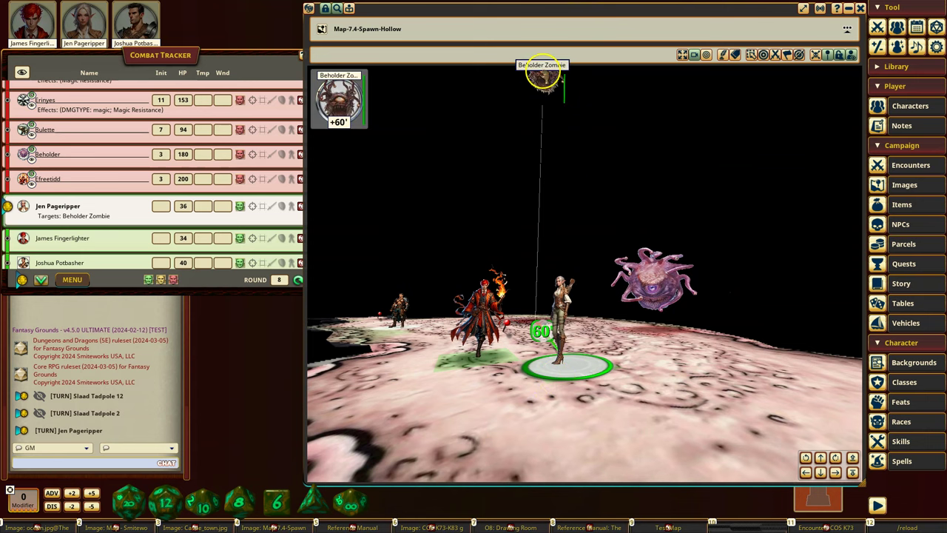
{"action": "scroll", "coordinate": [544, 78], "scroll_direction": "up", "scroll_amount": 1, "text": "alt"}
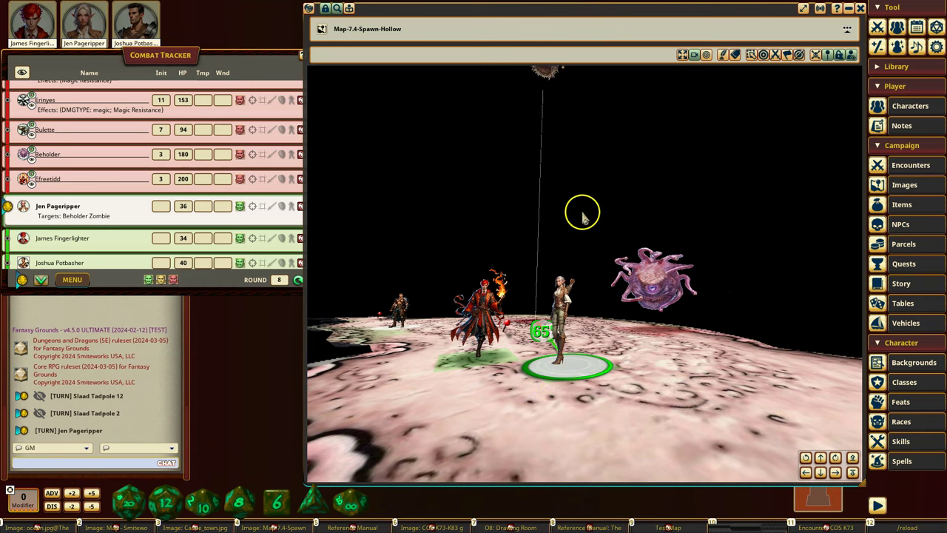
{"action": "middle_click_drag", "start_coordinate": [590, 211], "coordinate": [593, 142]}
{"action": "scroll", "coordinate": [548, 150], "scroll_direction": "up", "scroll_amount": 2, "text": "alt"}
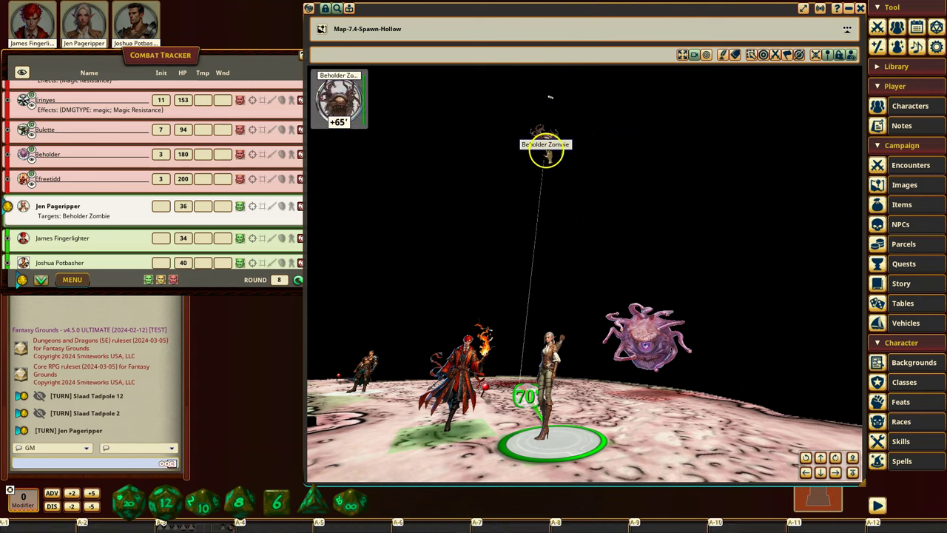
- Move the elf archer's token across the ground, farther away from the elevated Beholder Zombie
{"action": "mouse_move", "coordinate": [545, 433]}
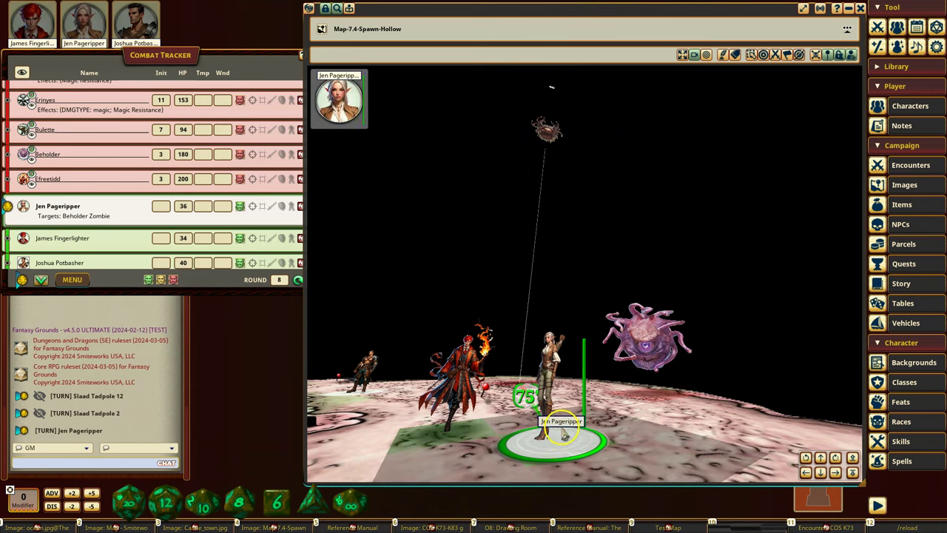
{"action": "left_click_drag", "start_coordinate": [551, 433], "coordinate": [689, 467]}
{"action": "scroll", "coordinate": [552, 233], "scroll_direction": "down", "scroll_amount": 3}
- Lower the Beholder Zombie token below ground to an elevation of -5 feet
{"action": "mouse_move", "coordinate": [551, 158]}
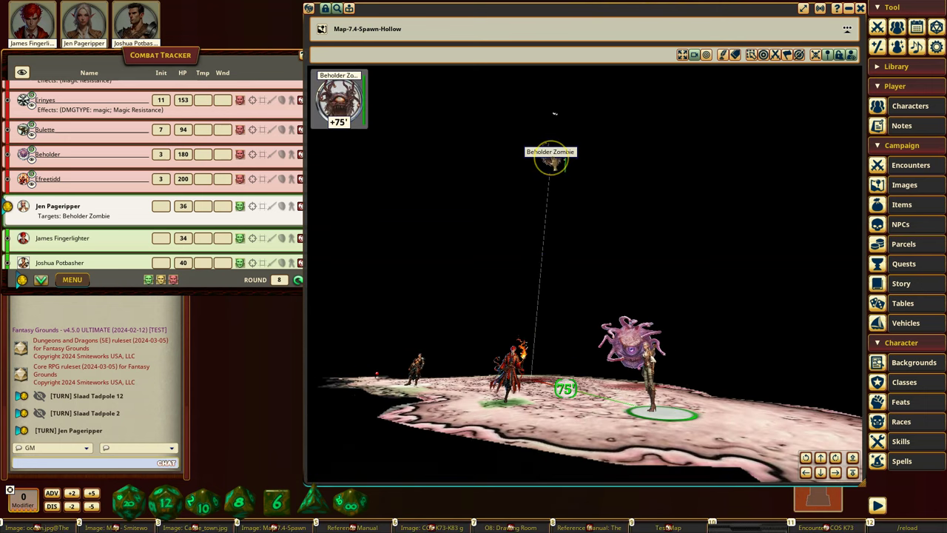
{"action": "scroll", "coordinate": [551, 158], "scroll_direction": "down", "scroll_amount": 2, "text": "alt"}
{"action": "scroll", "coordinate": [549, 201], "scroll_direction": "down", "scroll_amount": 3, "text": "alt"}
{"action": "scroll", "coordinate": [543, 234], "scroll_direction": "down", "scroll_amount": 2, "text": "alt"}
{"action": "scroll", "coordinate": [542, 234], "scroll_direction": "down", "scroll_amount": 3, "text": "alt"}
{"action": "scroll", "coordinate": [544, 268], "scroll_direction": "down", "scroll_amount": 3, "text": "alt"}
{"action": "scroll", "coordinate": [544, 294], "scroll_direction": "down", "scroll_amount": 2, "text": "alt"}
{"action": "scroll", "coordinate": [530, 400], "scroll_direction": "up", "scroll_amount": 5}
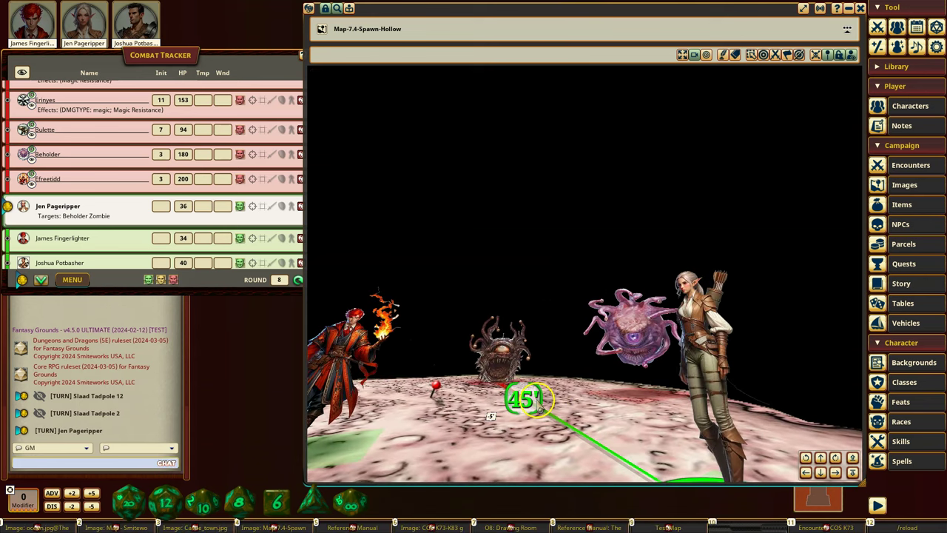
{"action": "scroll", "coordinate": [538, 400], "scroll_direction": "down", "scroll_amount": 3}
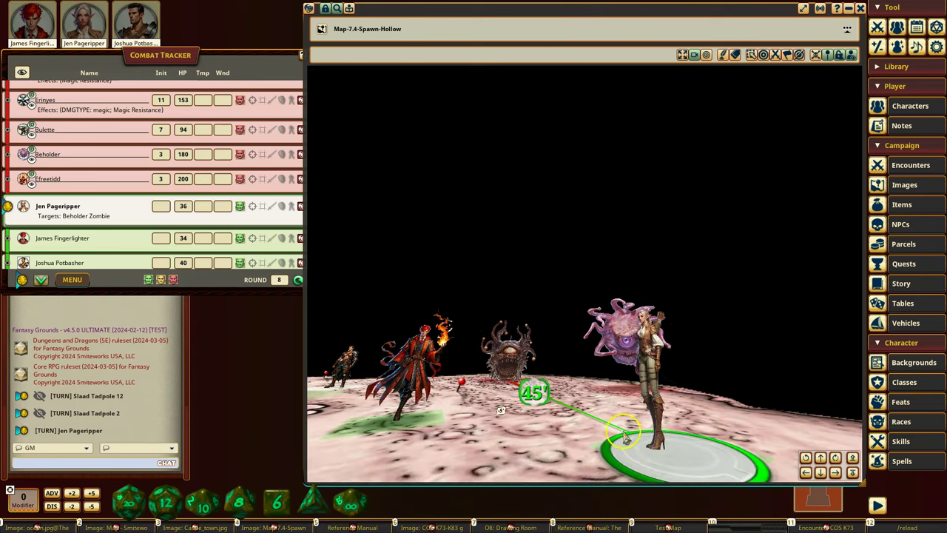
- Delete only the Beholder Zombie token from the map
{"action": "left_click", "coordinate": [653, 444]}
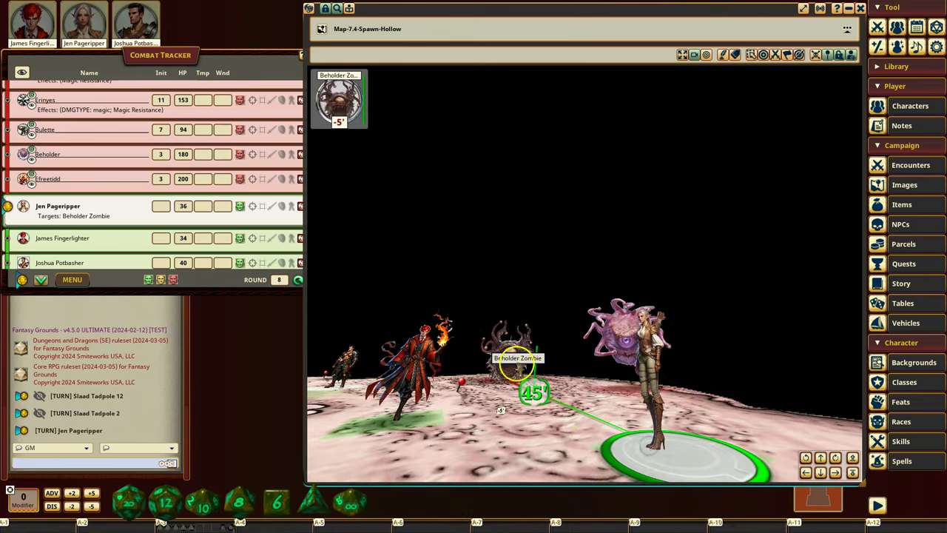
{"action": "left_click", "coordinate": [507, 364]}
{"action": "right_click", "coordinate": [506, 357]}
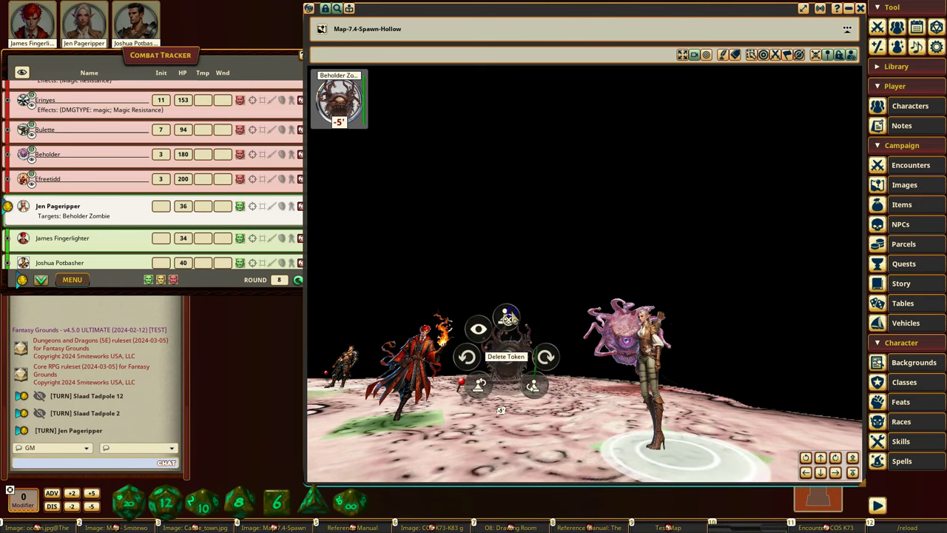
{"action": "left_click", "coordinate": [506, 318]}
{"action": "left_click", "coordinate": [472, 314]}
- Delete only the purple Beholder token behind the elf archer from the map
{"action": "left_click", "coordinate": [625, 335]}
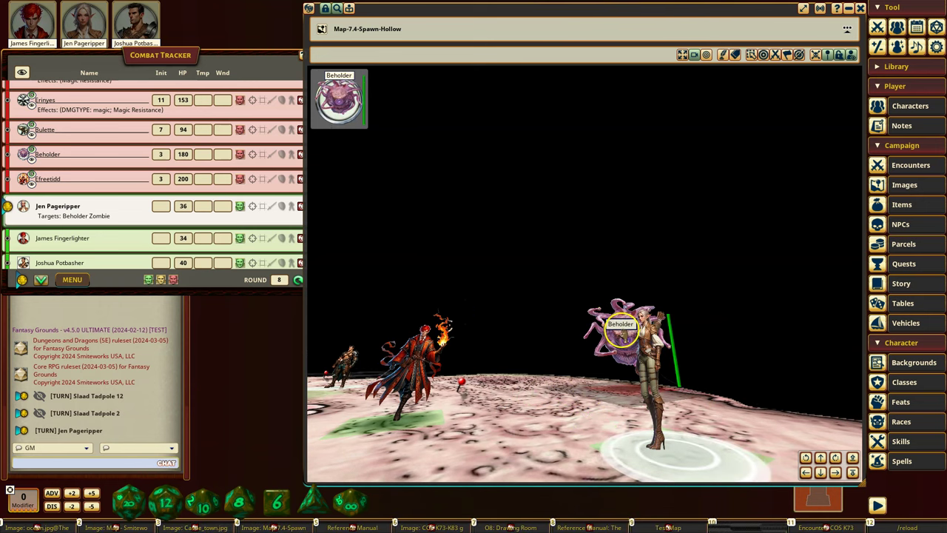
{"action": "right_click", "coordinate": [622, 331]}
{"action": "left_click", "coordinate": [621, 297]}
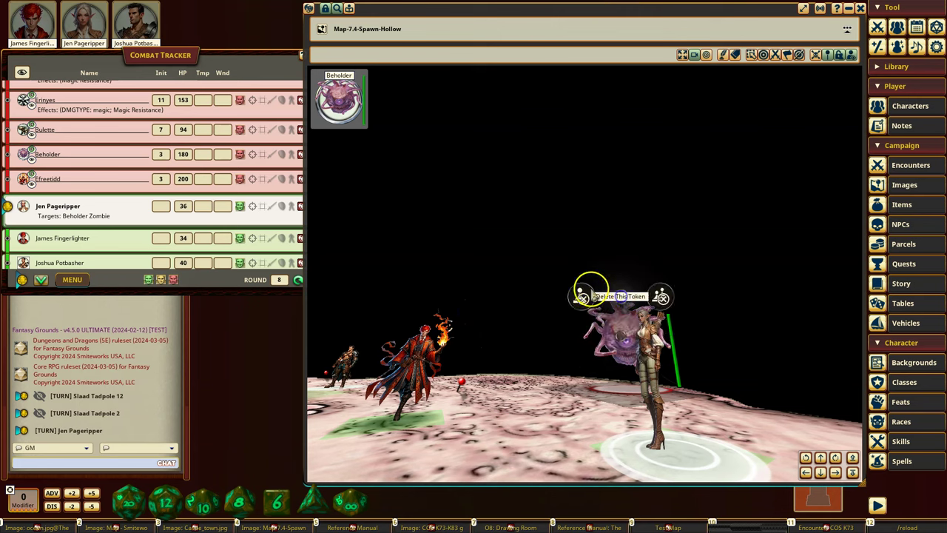
{"action": "left_click", "coordinate": [590, 291]}
- Place the Vrock token from the combat tracker on the open ground between the red-robed mage and the elf archer
{"action": "middle_click_drag", "start_coordinate": [576, 335], "coordinate": [516, 366]}
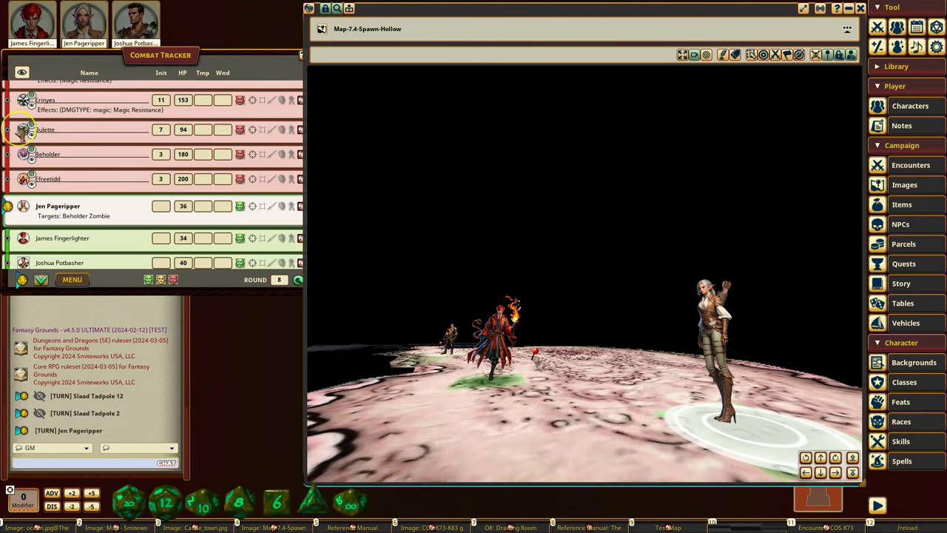
{"action": "scroll", "coordinate": [100, 169], "scroll_direction": "up", "scroll_amount": 3}
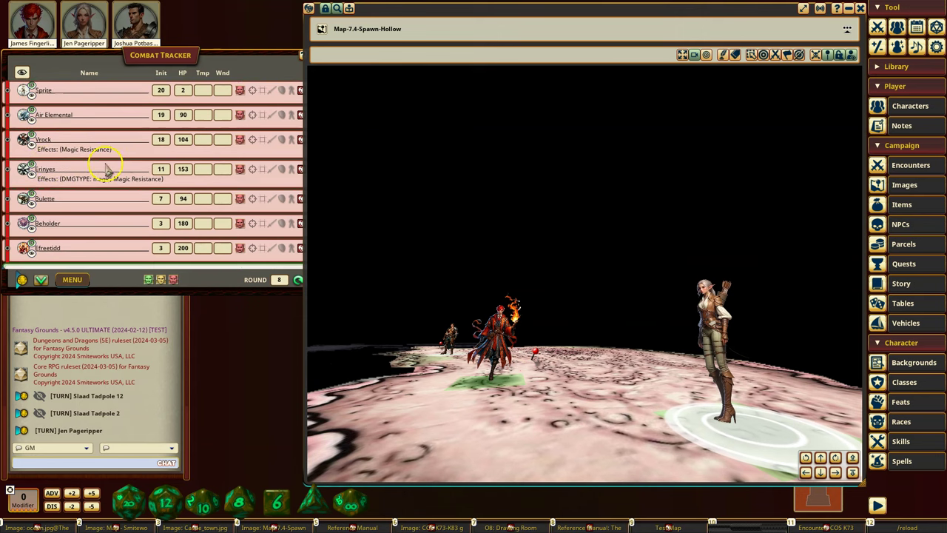
{"action": "left_click_drag", "start_coordinate": [26, 140], "coordinate": [614, 355]}
{"action": "left_click", "coordinate": [613, 355]}
{"action": "scroll", "coordinate": [614, 390], "scroll_direction": "up", "scroll_amount": 3}
{"action": "left_click", "coordinate": [614, 390]}
{"action": "left_click", "coordinate": [598, 341]}
{"action": "left_click", "coordinate": [596, 335]}
{"action": "left_click", "coordinate": [595, 335]}
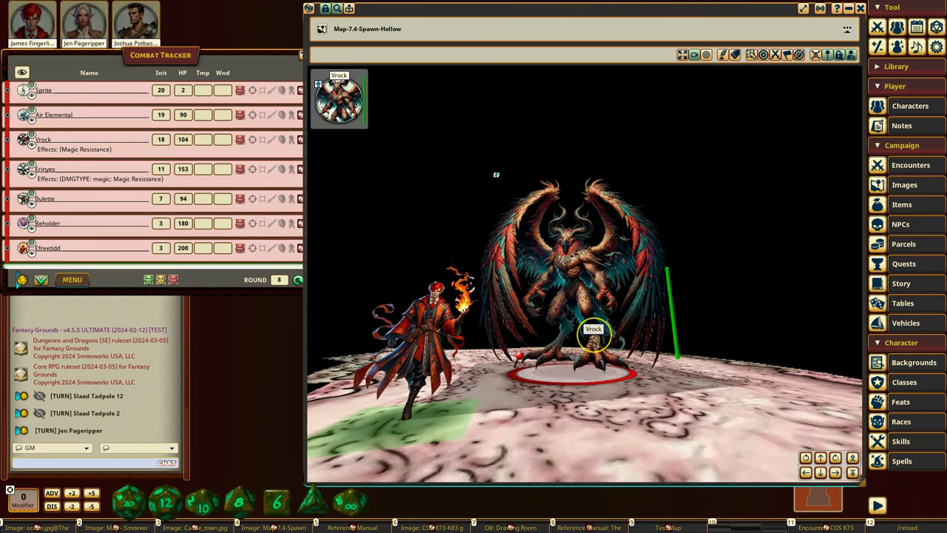
- Raise the Vrock token to an elevation of 10 feet
{"action": "scroll", "coordinate": [595, 335], "scroll_direction": "up", "scroll_amount": 2, "text": "alt"}
{"action": "scroll", "coordinate": [594, 298], "scroll_direction": "up", "scroll_amount": 1, "text": "alt"}
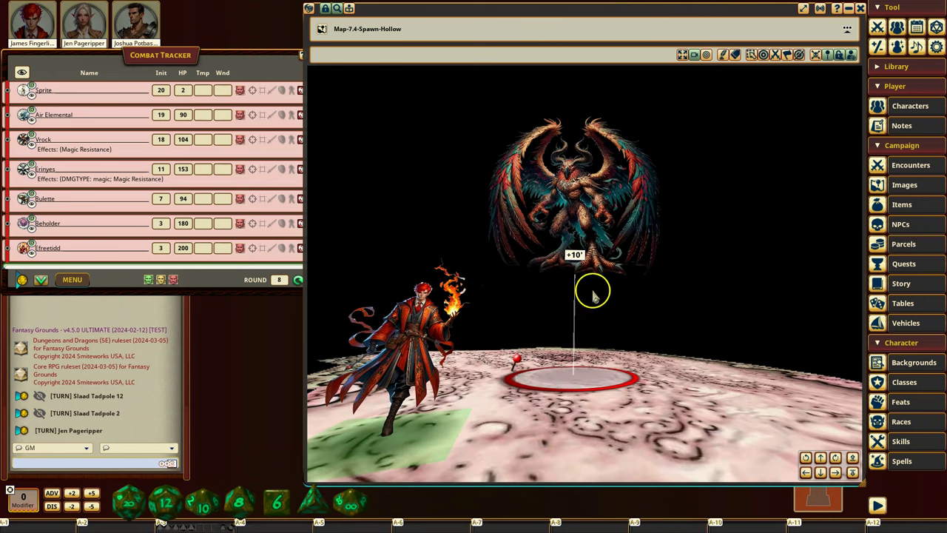
- Lower the Vrock token from its raised position down to ground level
{"action": "scroll", "coordinate": [566, 358], "scroll_direction": "down", "scroll_amount": 3}
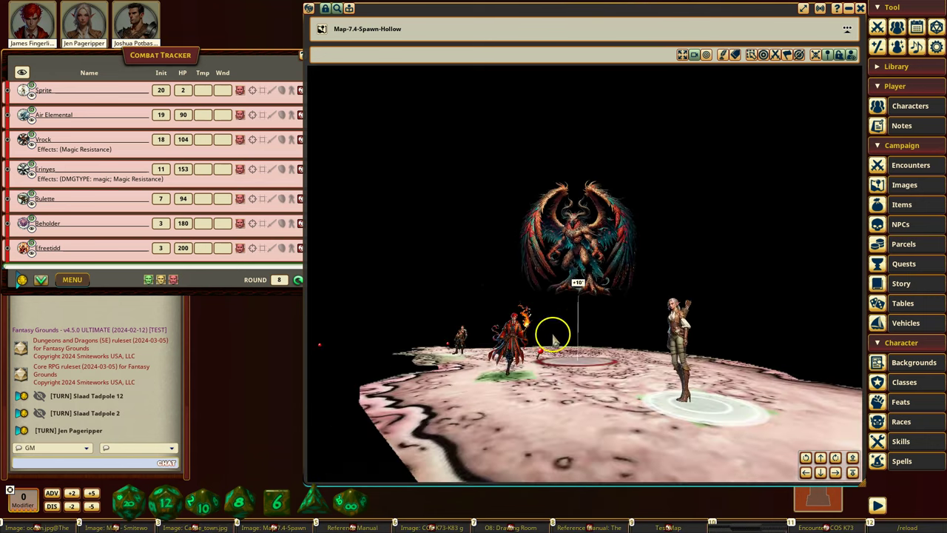
{"action": "scroll", "coordinate": [643, 380], "scroll_direction": "up", "scroll_amount": 3}
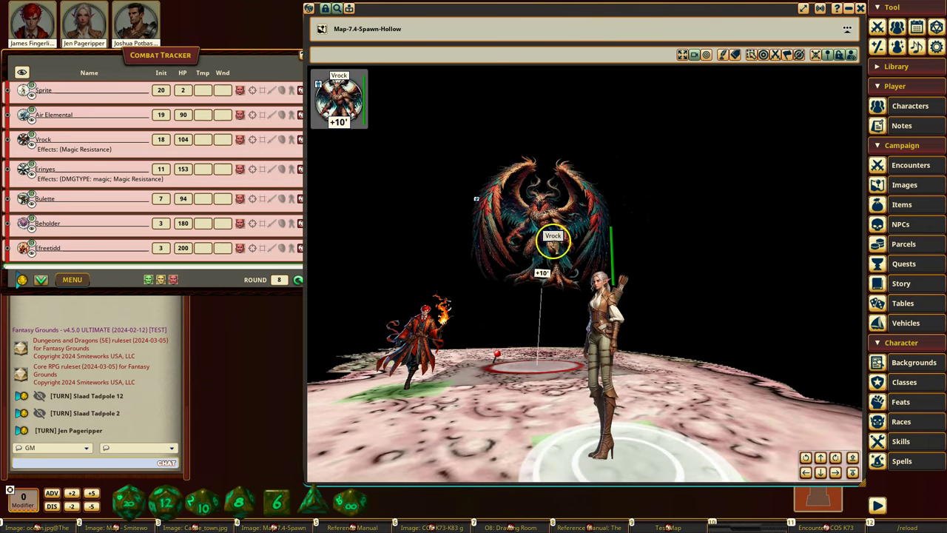
{"action": "scroll", "coordinate": [550, 248], "scroll_direction": "down", "scroll_amount": 1, "text": "alt"}
{"action": "scroll", "coordinate": [535, 285], "scroll_direction": "down", "scroll_amount": 2, "text": "alt"}
{"action": "scroll", "coordinate": [527, 316], "scroll_direction": "up", "scroll_amount": 2, "text": "alt"}
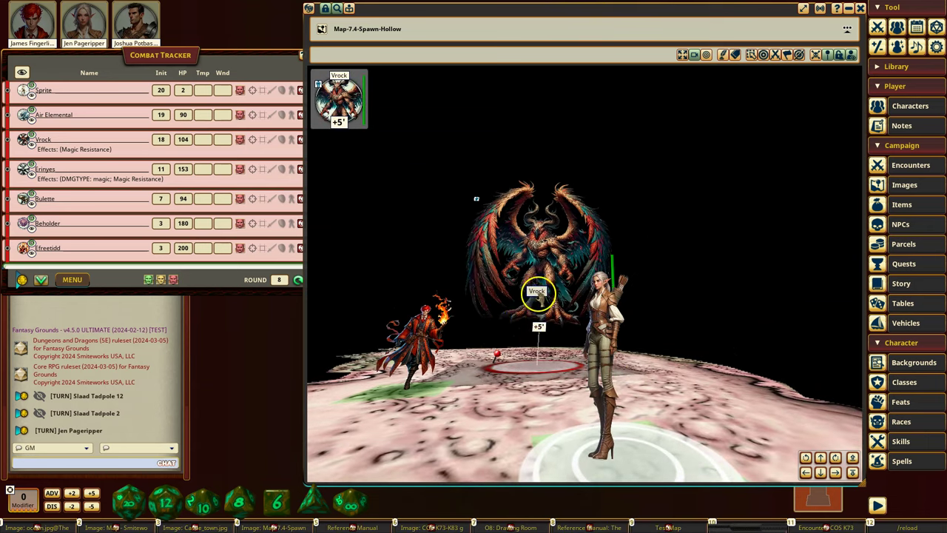
{"action": "scroll", "coordinate": [539, 295], "scroll_direction": "down", "scroll_amount": 1, "text": "alt"}
- Delete the Vrock token and place the Sprite from the combat tracker on the ground between the red-robed mage and the elf archer
{"action": "right_click", "coordinate": [535, 303]}
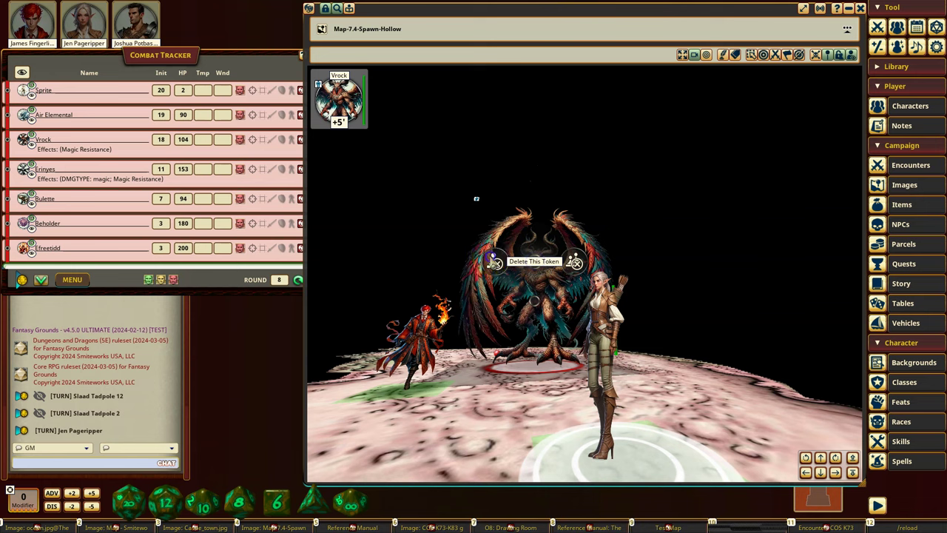
{"action": "left_click", "coordinate": [523, 355]}
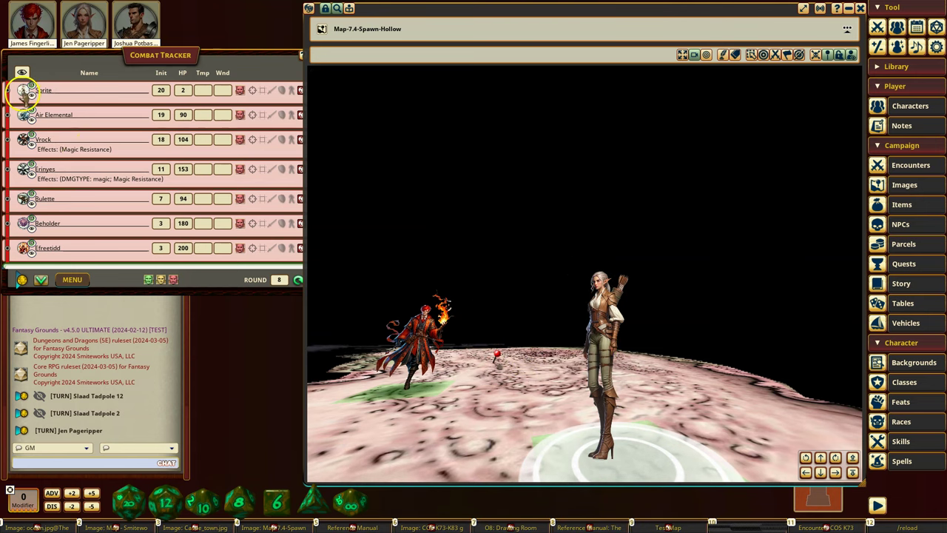
{"action": "left_click_drag", "start_coordinate": [25, 91], "coordinate": [525, 385]}
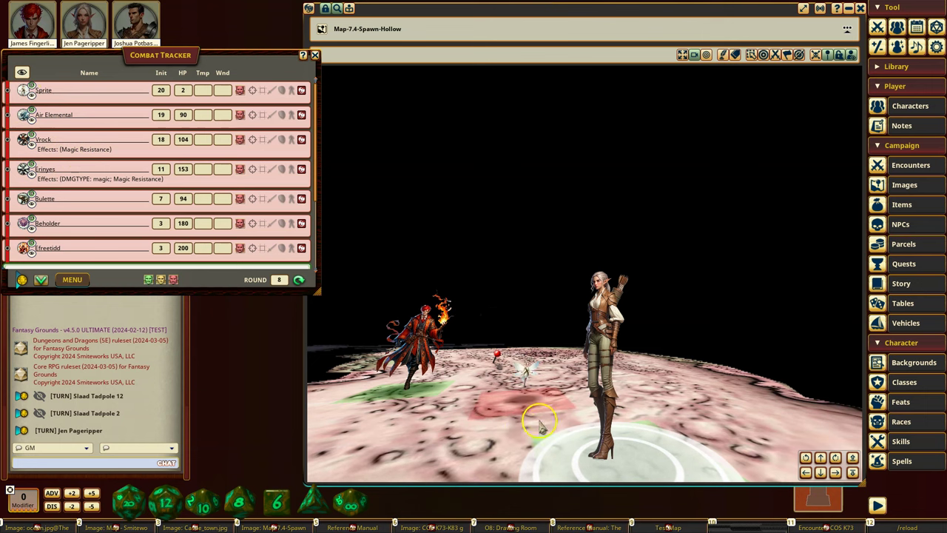
{"action": "scroll", "coordinate": [472, 419], "scroll_direction": "up", "scroll_amount": 2}
{"action": "scroll", "coordinate": [470, 428], "scroll_direction": "down", "scroll_amount": 2}
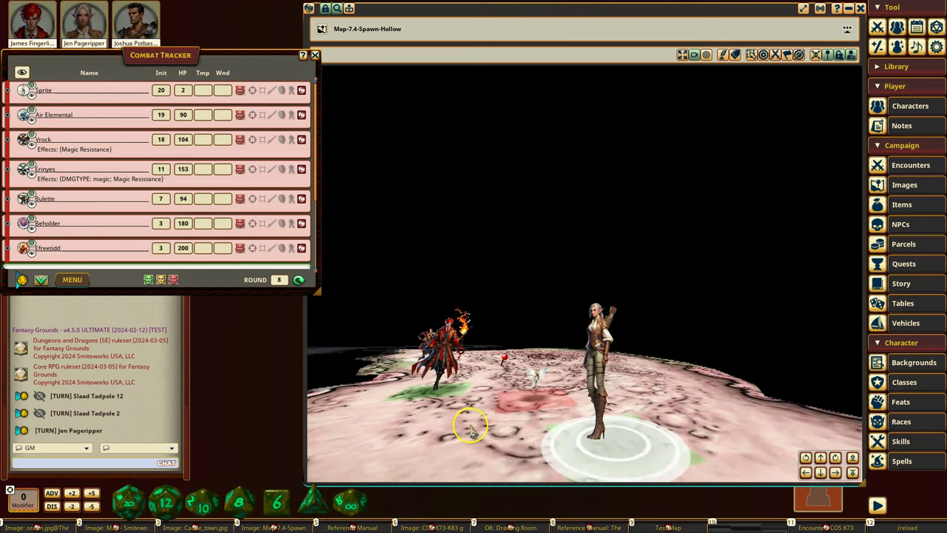
{"action": "scroll", "coordinate": [472, 427], "scroll_direction": "up", "scroll_amount": 2}
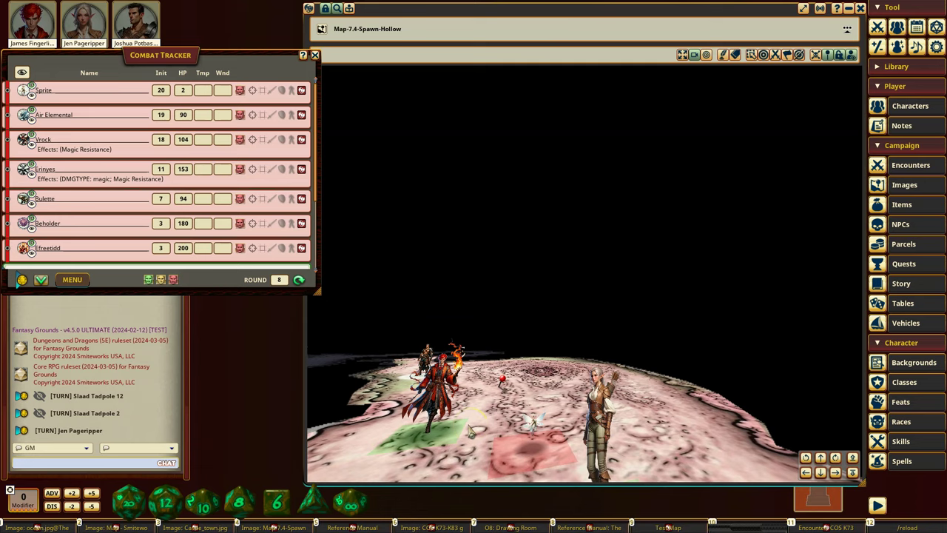
{"action": "scroll", "coordinate": [471, 431], "scroll_direction": "down", "scroll_amount": 2}
{"action": "scroll", "coordinate": [472, 431], "scroll_direction": "up", "scroll_amount": 5}
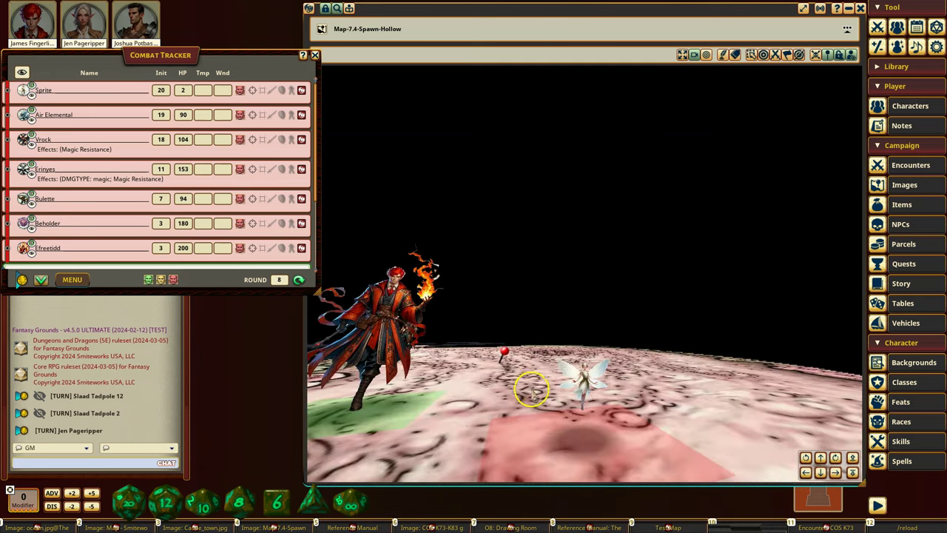
- Raise the Sprite token to an elevation of 10 feet
{"action": "left_click", "coordinate": [592, 375]}
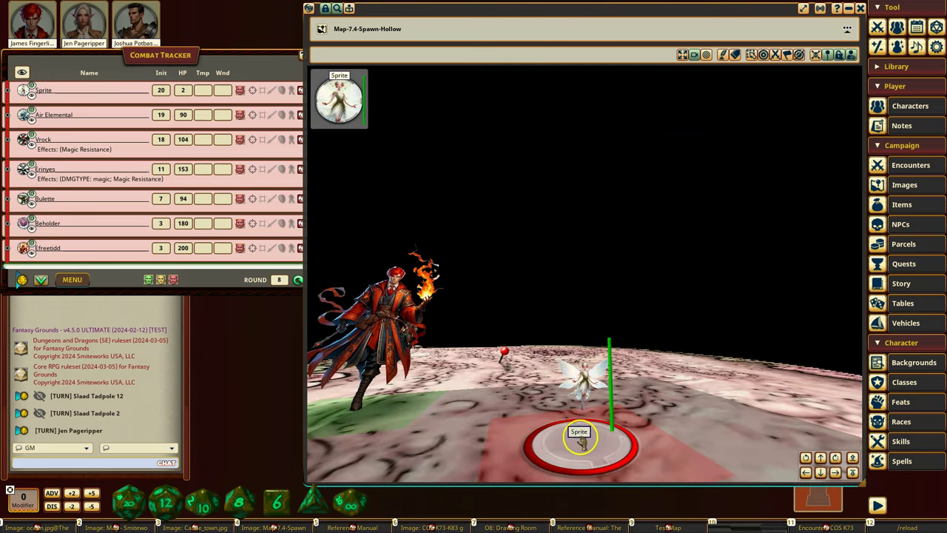
{"action": "left_click", "coordinate": [575, 442]}
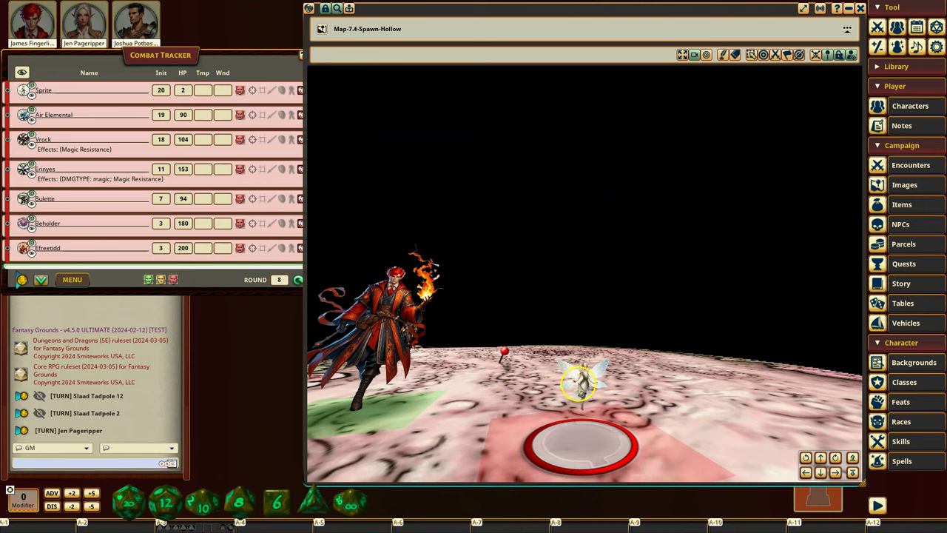
{"action": "scroll", "coordinate": [578, 397], "scroll_direction": "up", "scroll_amount": 1, "text": "alt"}
{"action": "scroll", "coordinate": [582, 402], "scroll_direction": "up", "scroll_amount": 1, "text": "alt"}
{"action": "scroll", "coordinate": [596, 333], "scroll_direction": "down", "scroll_amount": 2}
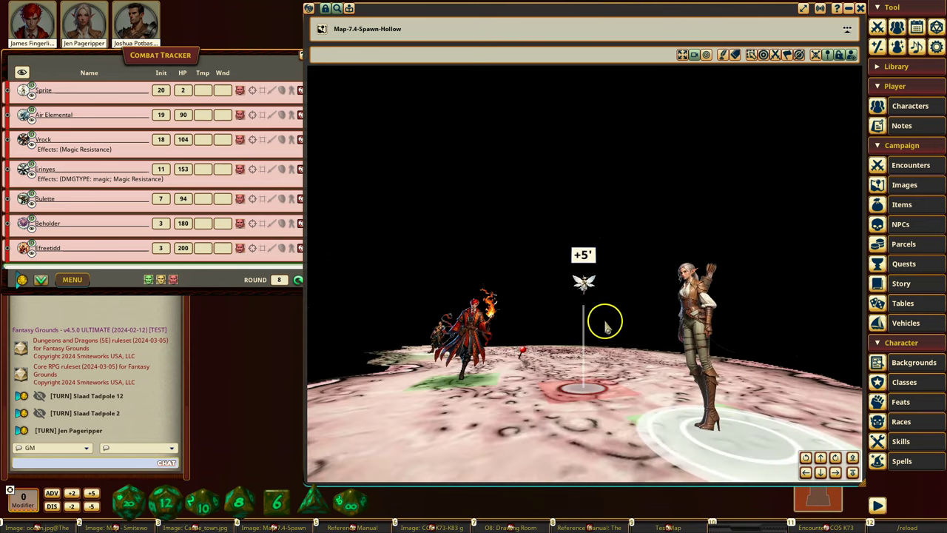
{"action": "scroll", "coordinate": [585, 287], "scroll_direction": "up", "scroll_amount": 1, "text": "alt"}
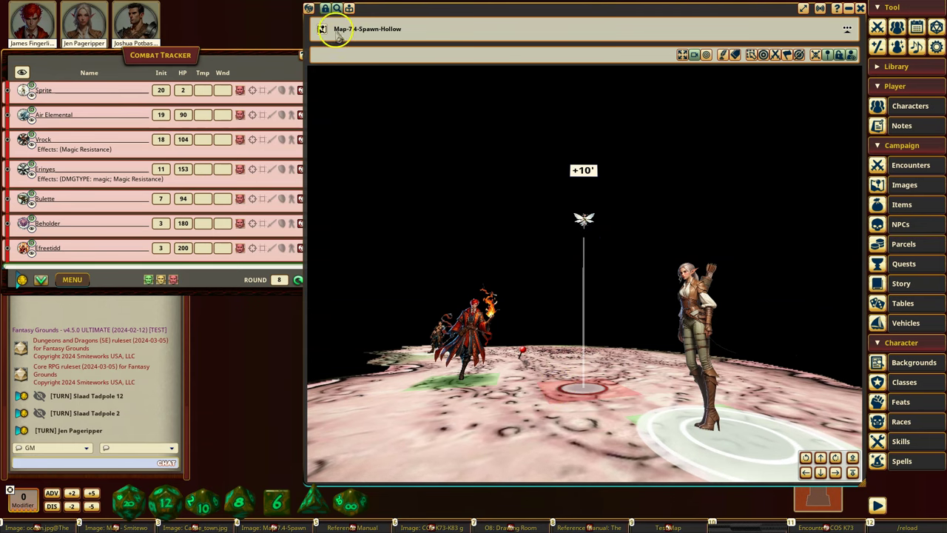
- Unlock the map for editing and turn on its ambient light
{"action": "left_click", "coordinate": [325, 7]}
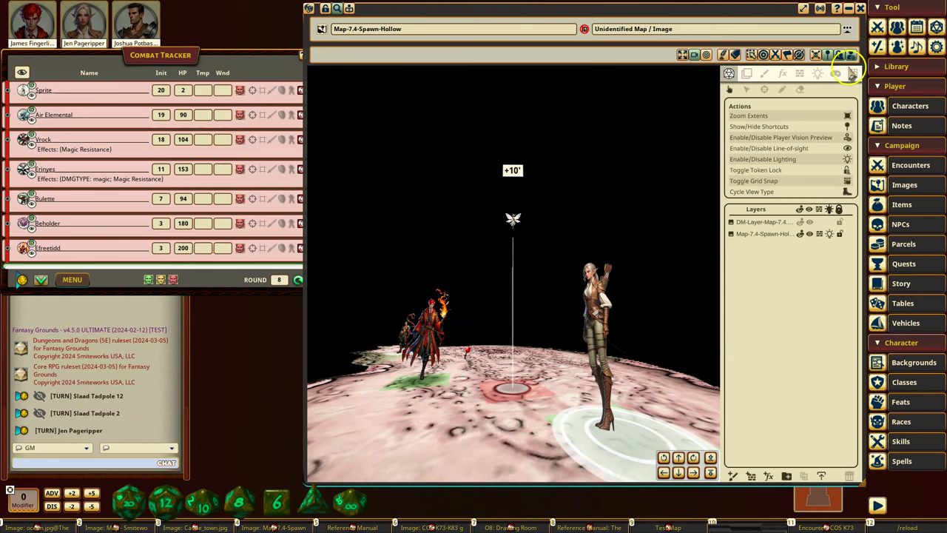
{"action": "left_click", "coordinate": [817, 77]}
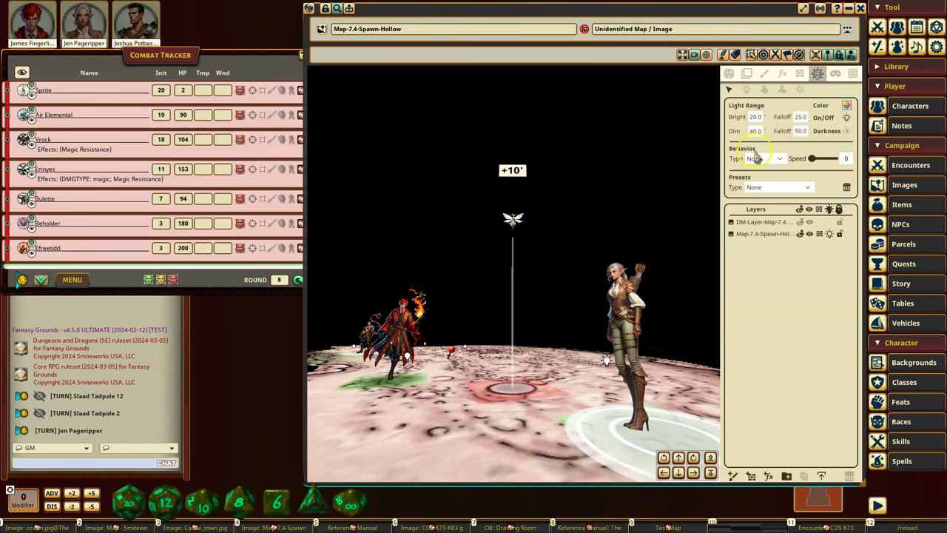
{"action": "left_click", "coordinate": [800, 90]}
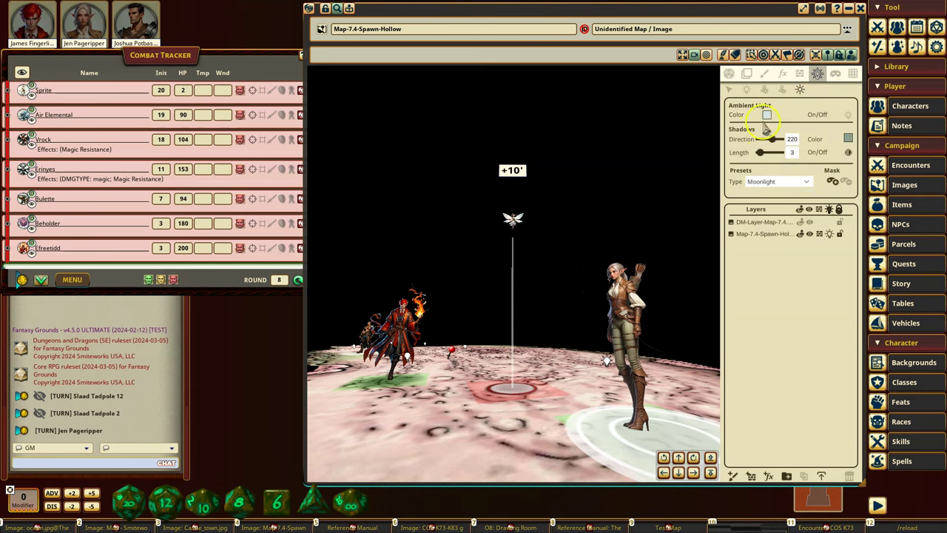
{"action": "left_click", "coordinate": [851, 116]}
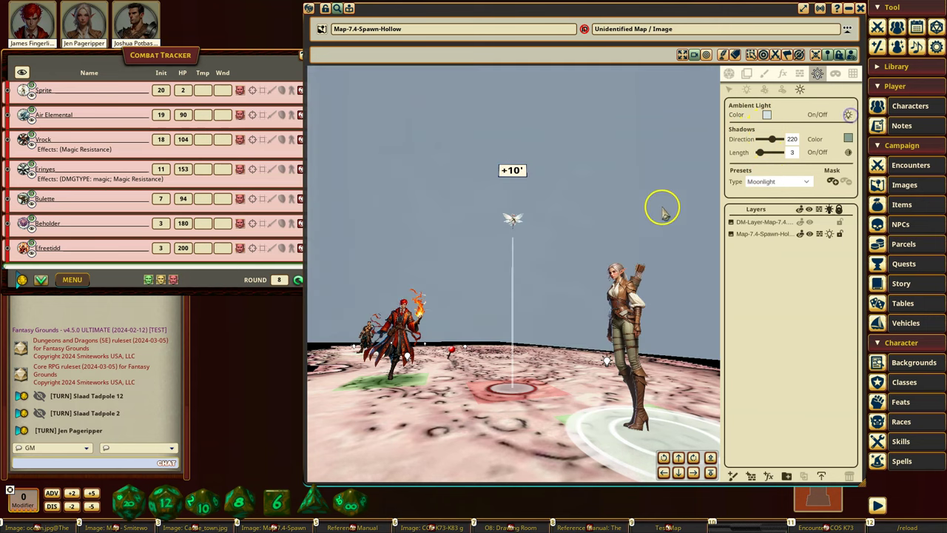
- Try the Dawn and Sunlight presets for the map's ambient light
{"action": "scroll", "coordinate": [604, 230], "scroll_direction": "down", "scroll_amount": 5}
{"action": "scroll", "coordinate": [597, 303], "scroll_direction": "up", "scroll_amount": 7}
{"action": "middle_click_drag", "start_coordinate": [591, 334], "coordinate": [735, 215]}
{"action": "left_click", "coordinate": [802, 181]}
{"action": "left_click", "coordinate": [764, 204]}
{"action": "left_click", "coordinate": [789, 182]}
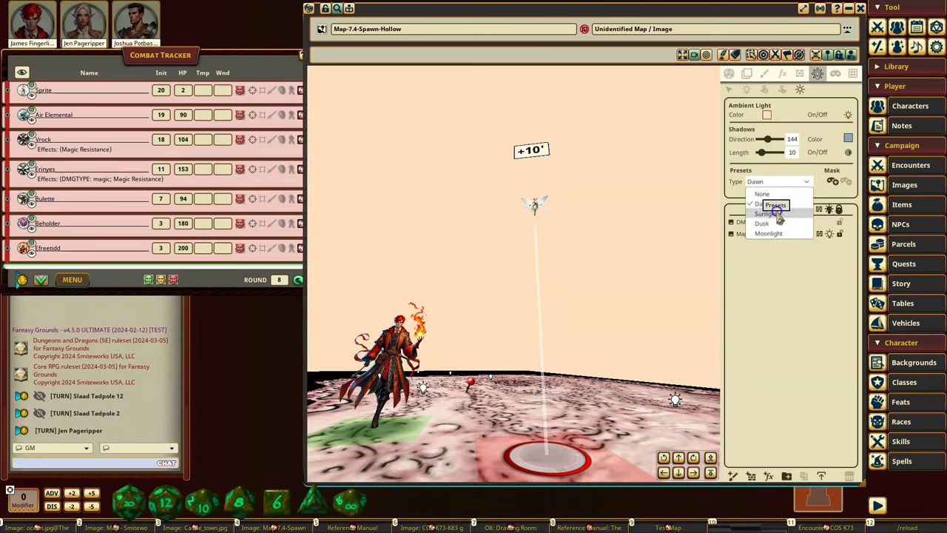
{"action": "left_click", "coordinate": [770, 213]}
- Apply the Dusk preset to the map's ambient light
{"action": "left_click", "coordinate": [781, 186]}
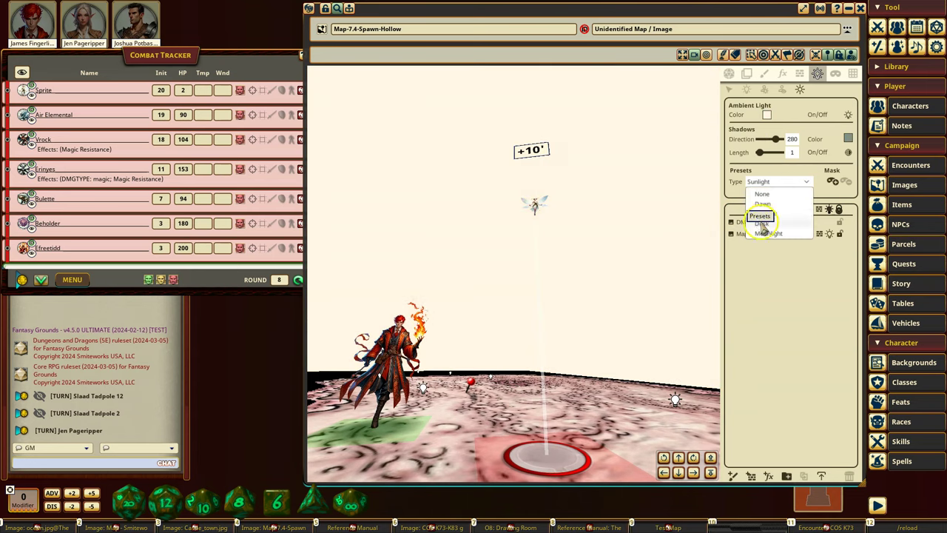
{"action": "left_click", "coordinate": [762, 222]}
{"action": "left_click", "coordinate": [775, 186]}
{"action": "left_click", "coordinate": [774, 184]}
- Change the ambient light colour to a very dark navy blue and lock the map again
{"action": "left_click", "coordinate": [764, 114]}
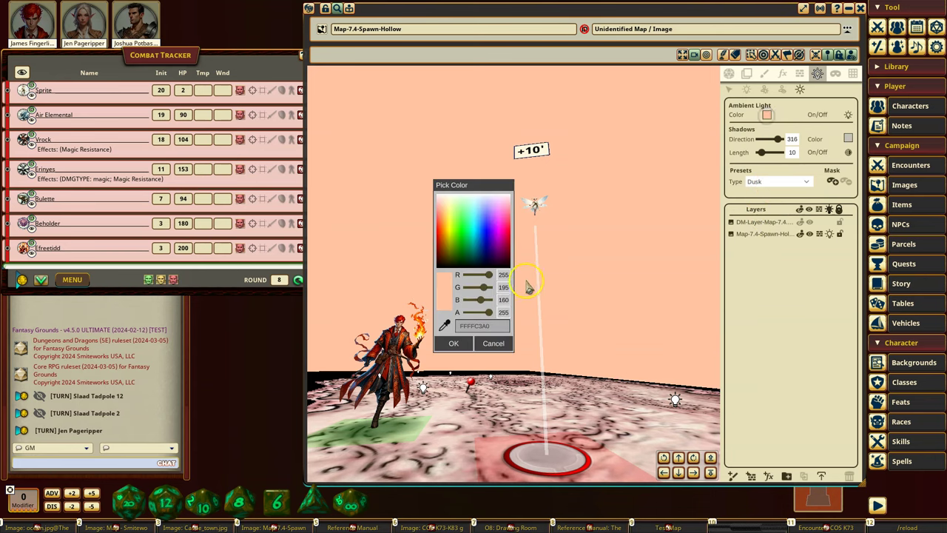
{"action": "left_click_drag", "start_coordinate": [468, 238], "coordinate": [483, 265]}
{"action": "left_click", "coordinate": [453, 345]}
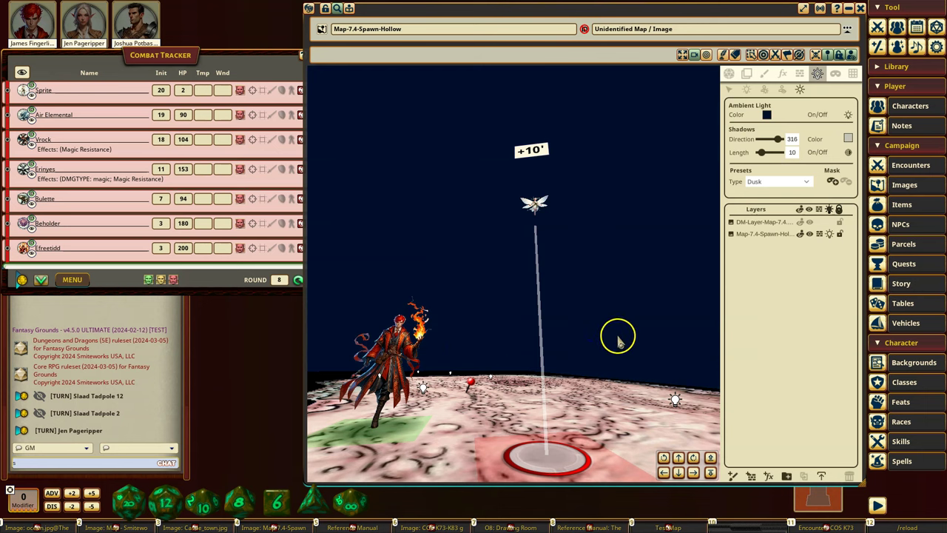
{"action": "scroll", "coordinate": [618, 339], "scroll_direction": "down", "scroll_amount": 3}
{"action": "left_click", "coordinate": [332, 9]}
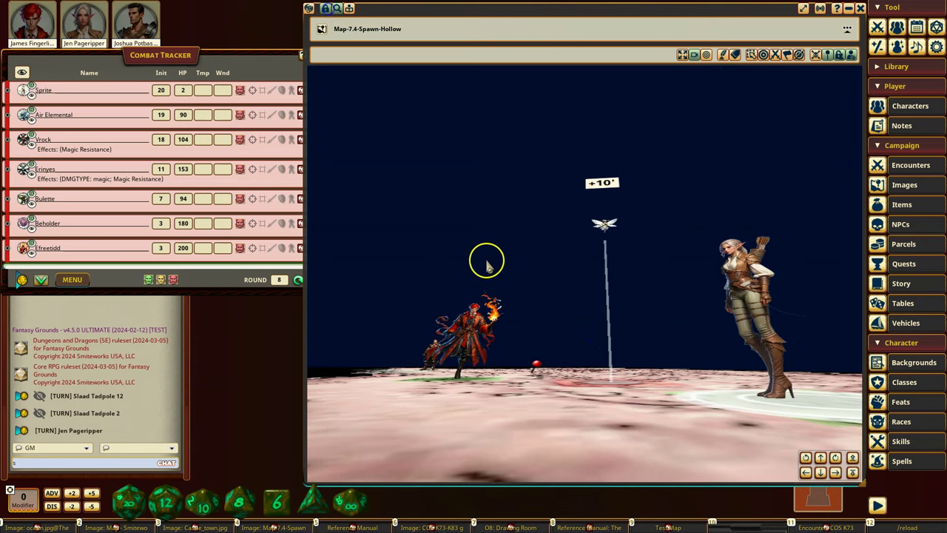
- Turn off the player vision preview so the whole map around the tokens is shown
{"action": "middle_click_drag", "start_coordinate": [633, 321], "coordinate": [545, 339]}
{"action": "scroll", "coordinate": [540, 340], "scroll_direction": "up", "scroll_amount": 3}
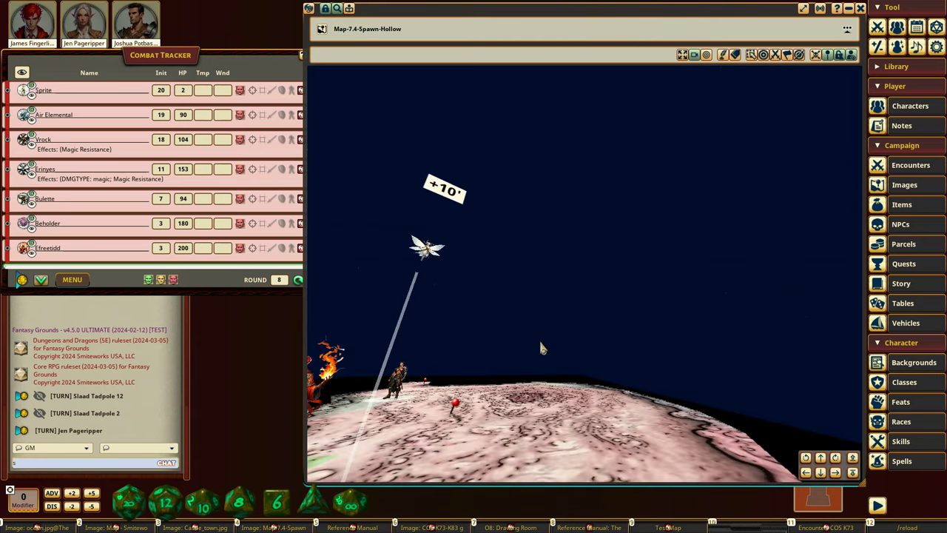
{"action": "scroll", "coordinate": [541, 359], "scroll_direction": "down", "scroll_amount": 2}
{"action": "scroll", "coordinate": [541, 360], "scroll_direction": "down", "scroll_amount": 2}
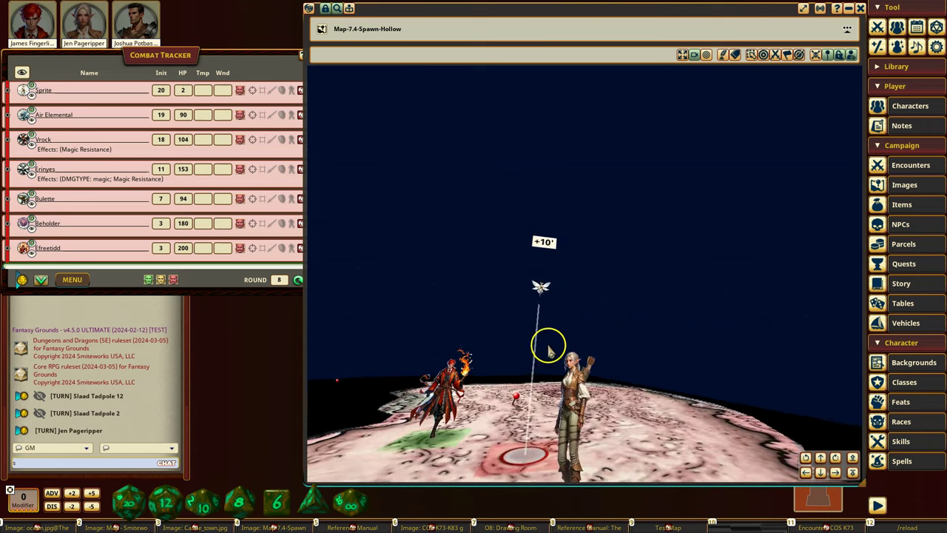
{"action": "middle_click_drag", "start_coordinate": [532, 350], "coordinate": [669, 403]}
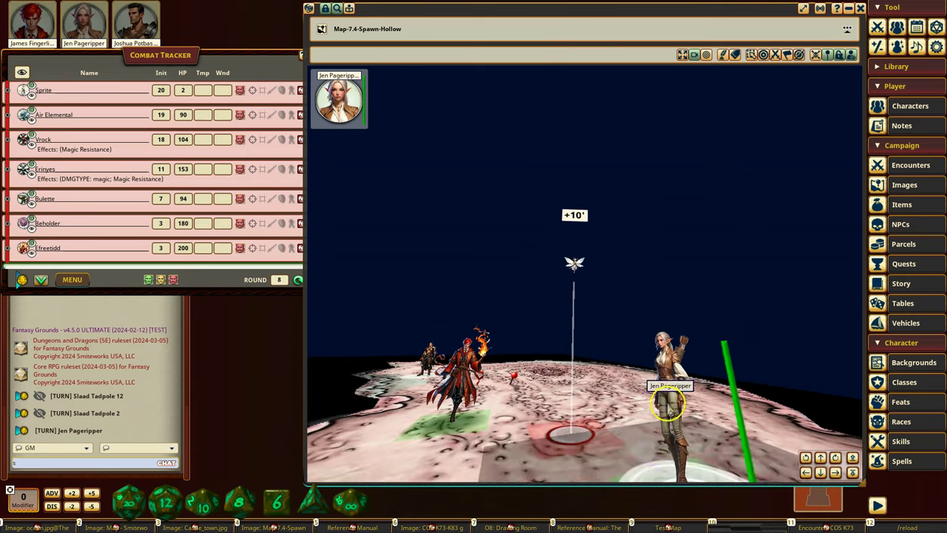
{"action": "left_click", "coordinate": [849, 57]}
{"action": "scroll", "coordinate": [641, 233], "scroll_direction": "down", "scroll_amount": 10}
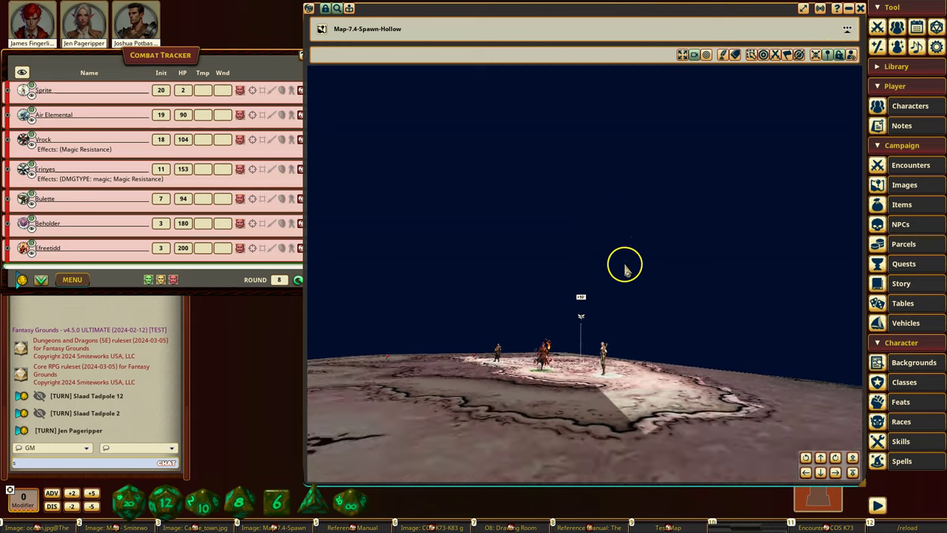
{"action": "scroll", "coordinate": [626, 270], "scroll_direction": "up", "scroll_amount": 5}
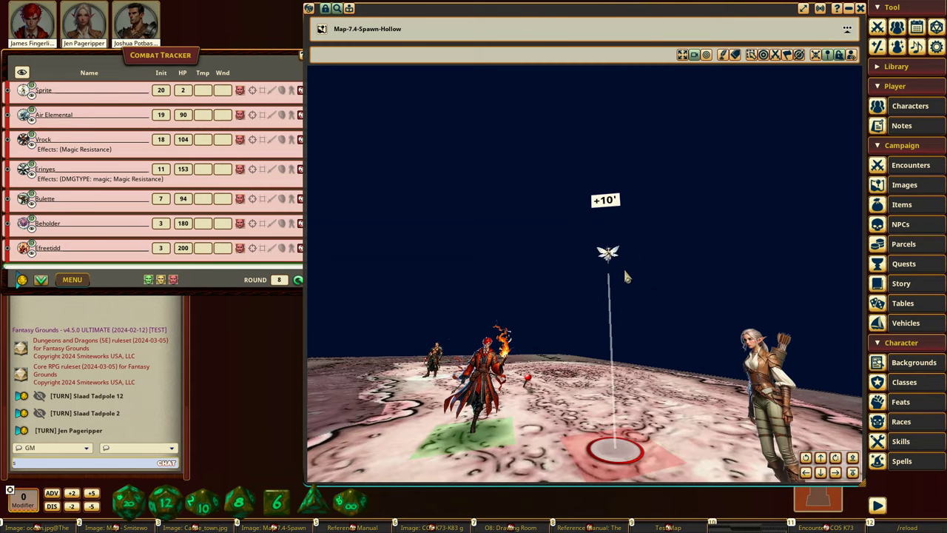
{"action": "key", "text": "d"}
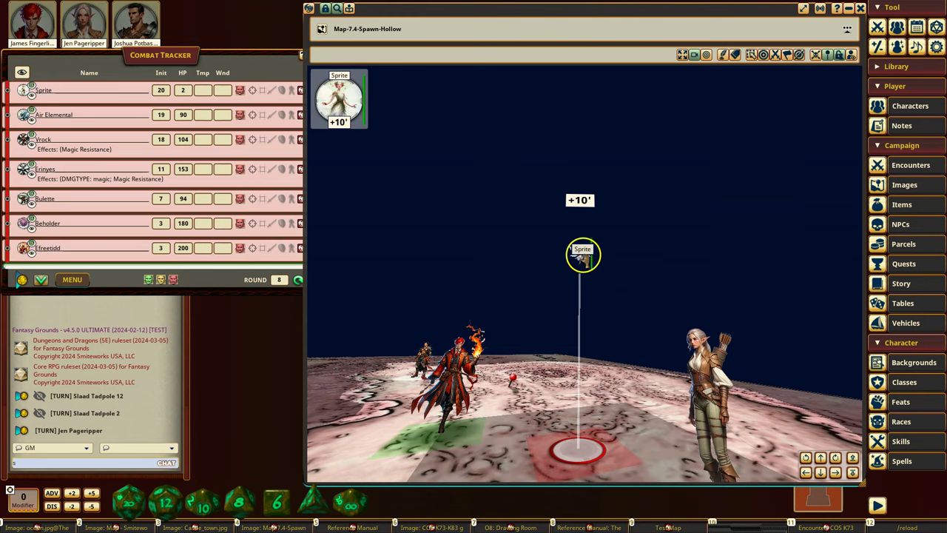
- Delete the Sprite token and place the Air Elemental from the combat tracker between the red-robed mage and the elf archer
{"action": "right_click", "coordinate": [582, 258]}
{"action": "left_click", "coordinate": [582, 216]}
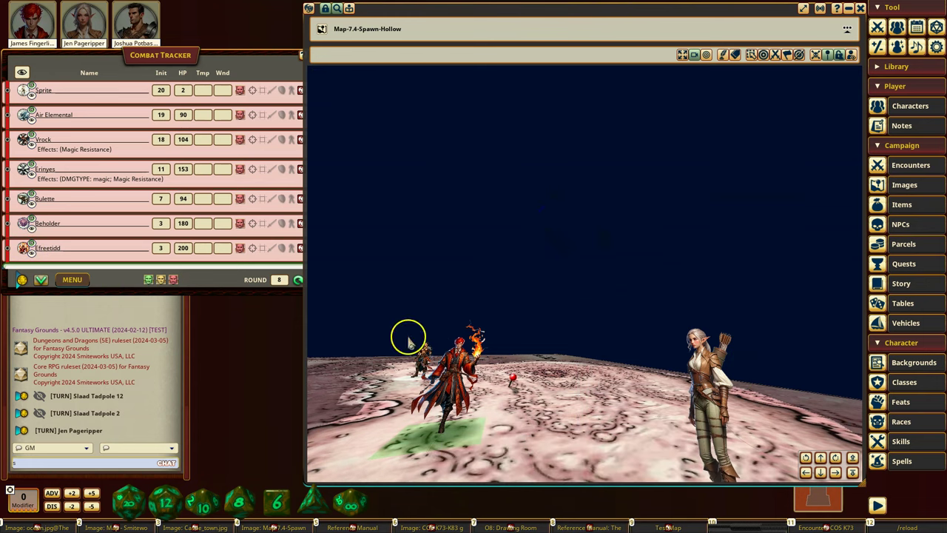
{"action": "left_click_drag", "start_coordinate": [25, 114], "coordinate": [585, 407]}
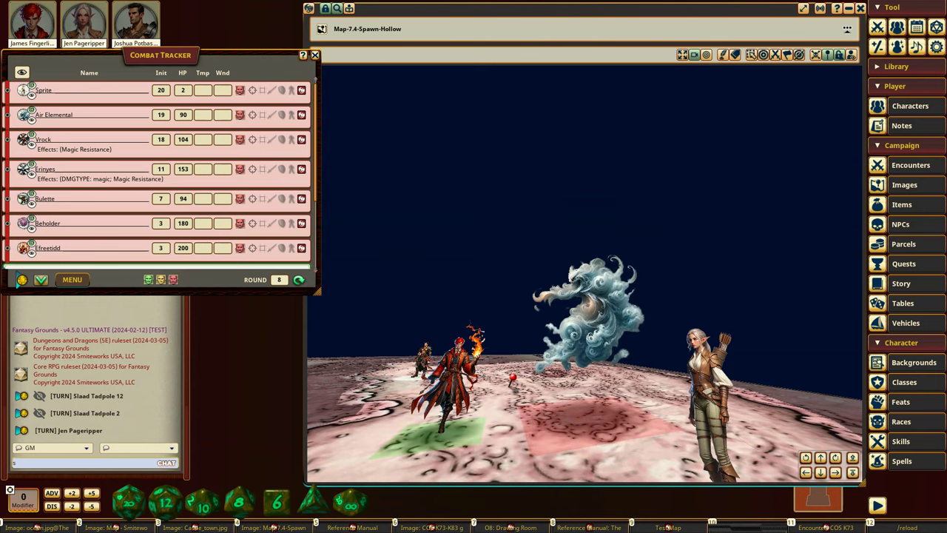
{"action": "left_click", "coordinate": [596, 339]}
{"action": "left_click", "coordinate": [596, 357]}
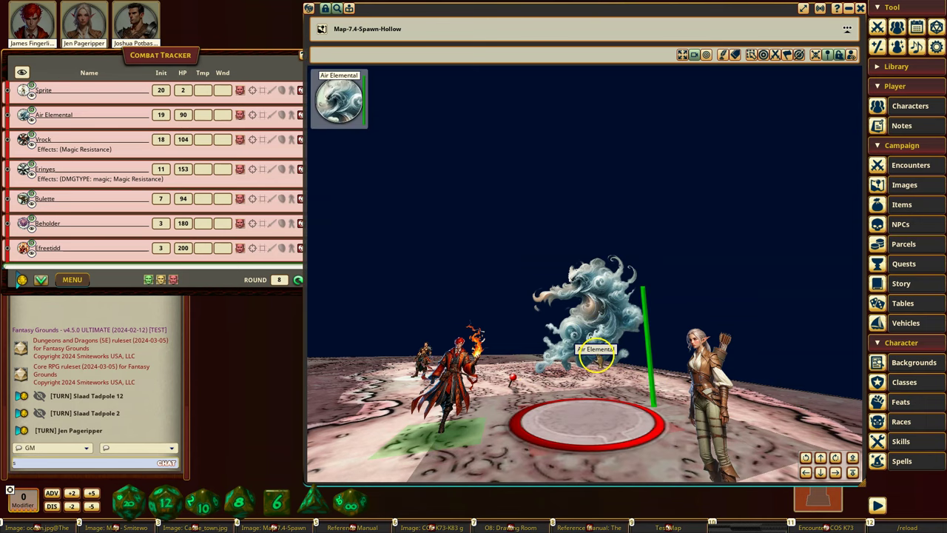
- Delete only the Air Elemental token from the map
{"action": "right_click", "coordinate": [593, 340]}
{"action": "left_click", "coordinate": [590, 296]}
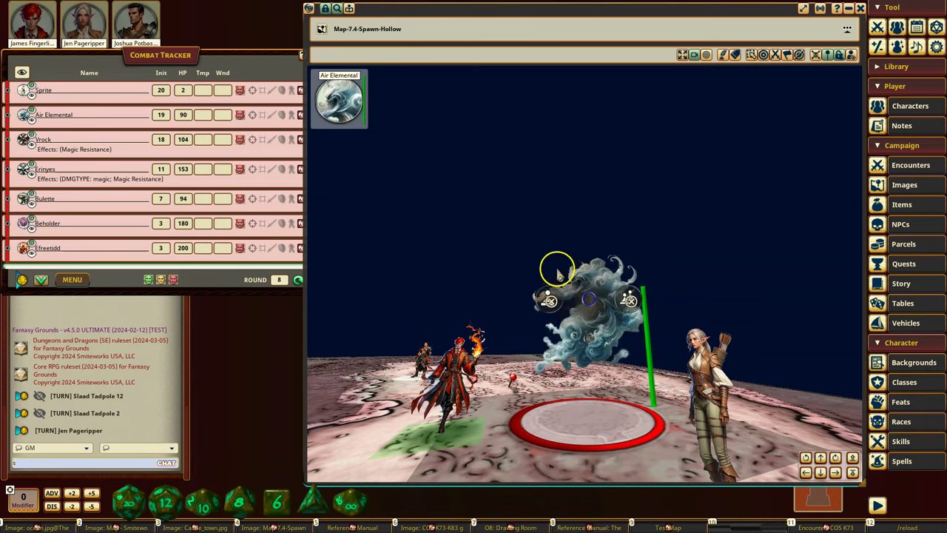
{"action": "left_click", "coordinate": [551, 296]}
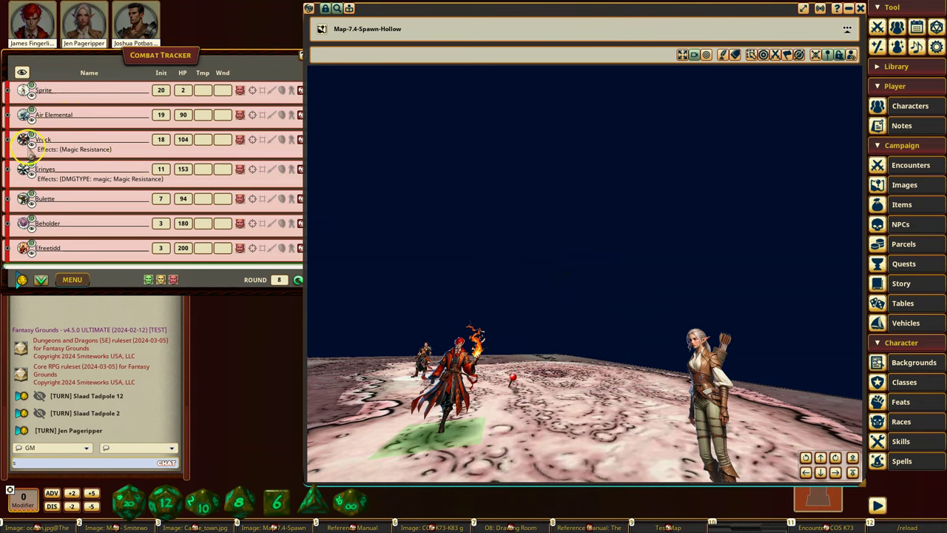
- Place the Erinyes from the combat tracker between the mage and the elf archer and raise it to an elevation of 10 feet
{"action": "left_click_drag", "start_coordinate": [26, 170], "coordinate": [581, 417]}
{"action": "scroll", "coordinate": [599, 379], "scroll_direction": "up", "scroll_amount": 1, "text": "alt"}
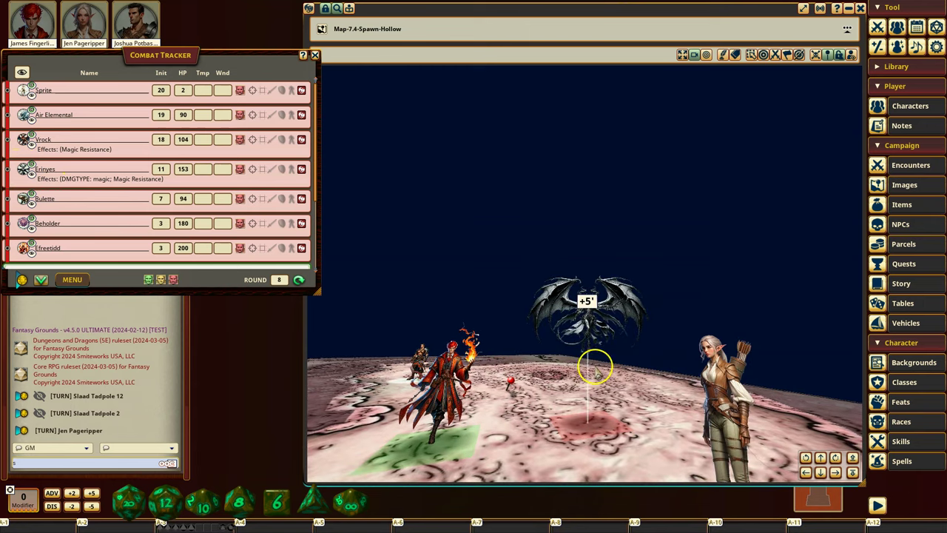
{"action": "scroll", "coordinate": [596, 329], "scroll_direction": "up", "scroll_amount": 1, "text": "alt"}
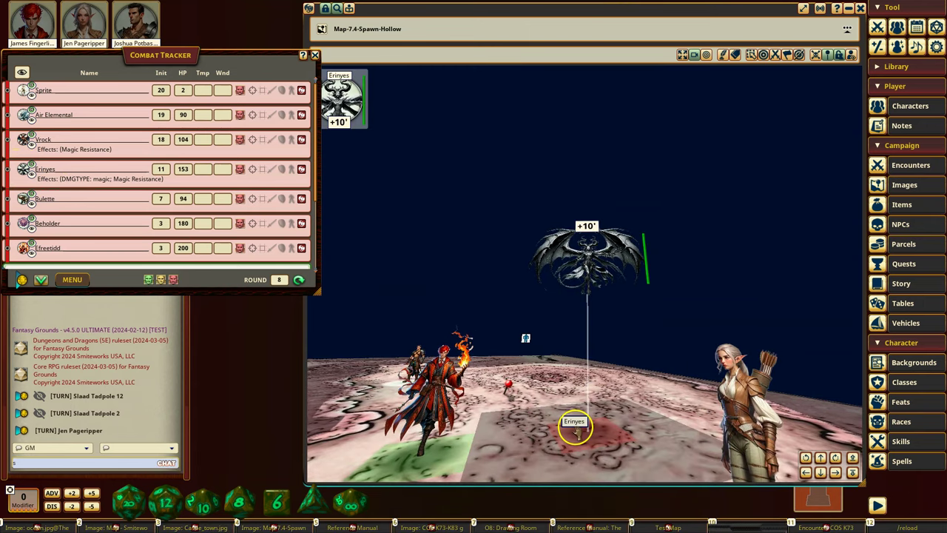
- Delete the Erinyes token and place the Bulette from the combat tracker between the red-robed mage and the elf archer
{"action": "right_click", "coordinate": [579, 287]}
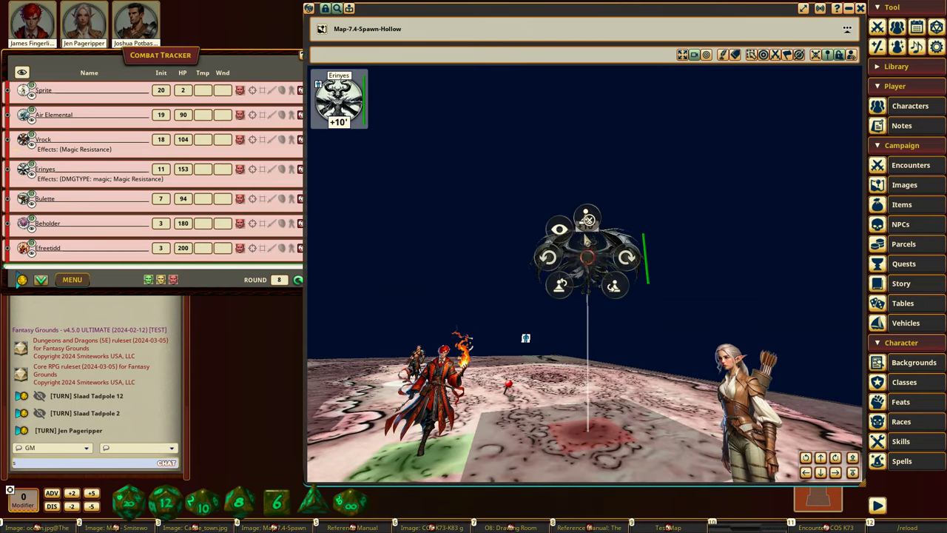
{"action": "left_click", "coordinate": [567, 215]}
{"action": "left_click", "coordinate": [548, 220]}
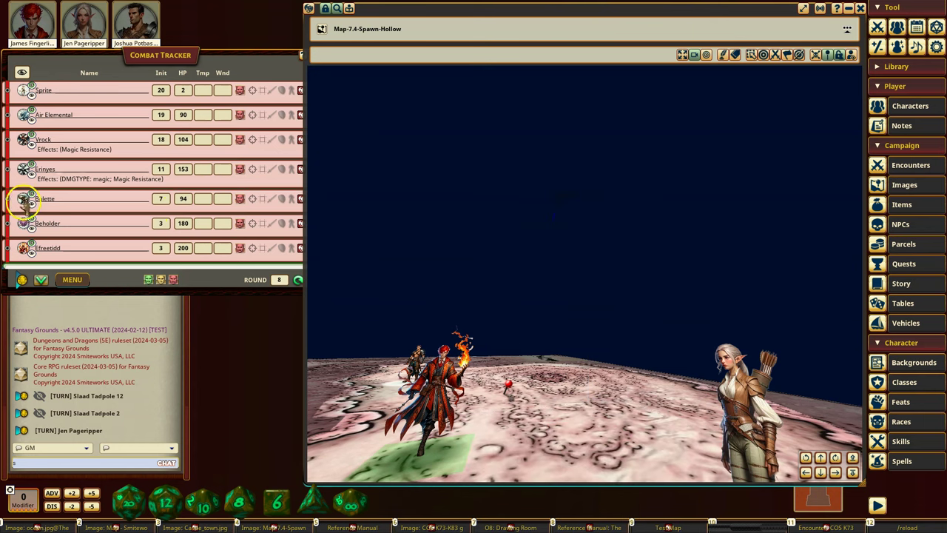
{"action": "left_click_drag", "start_coordinate": [24, 200], "coordinate": [596, 390]}
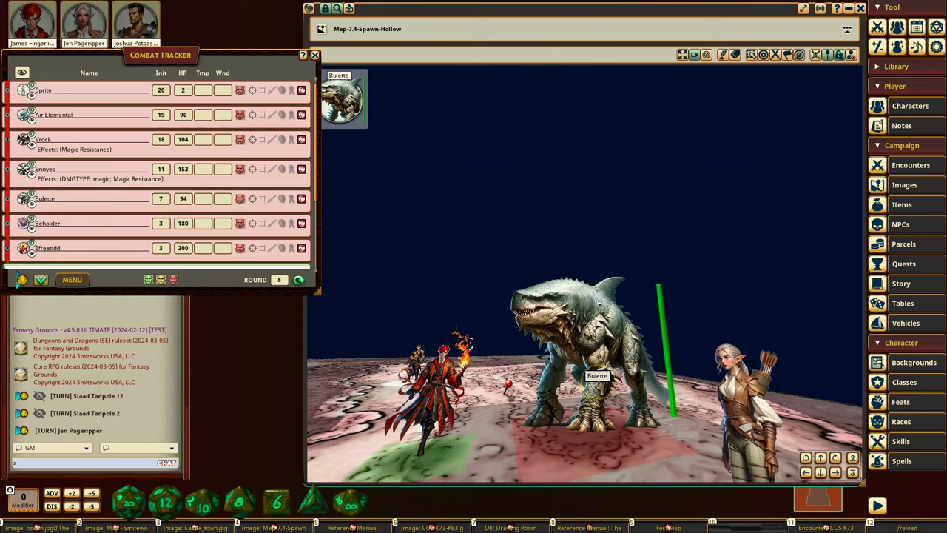
- Lower the Bulette to an elevation of -15 feet and look at it beneath the map surface
{"action": "scroll", "coordinate": [603, 370], "scroll_direction": "down", "scroll_amount": 2, "text": "alt"}
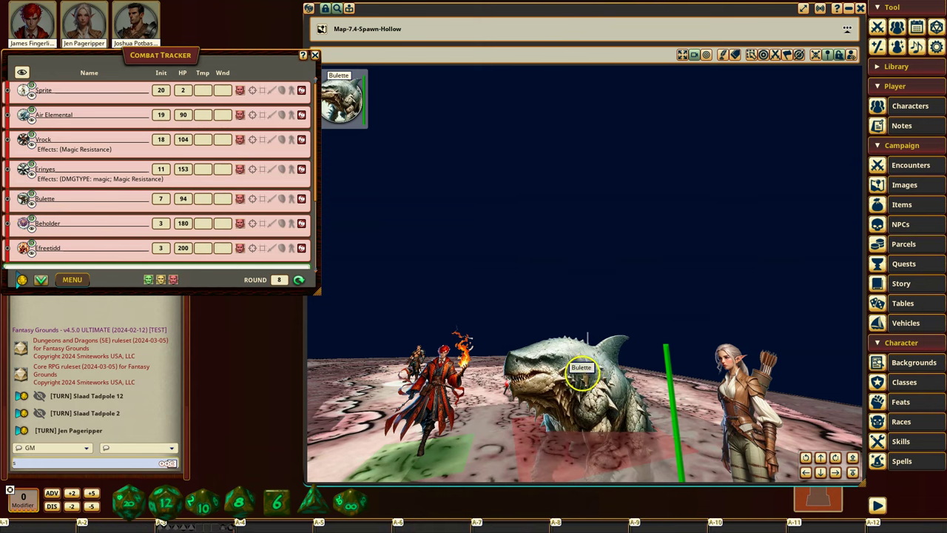
{"action": "scroll", "coordinate": [611, 399], "scroll_direction": "down", "scroll_amount": 4}
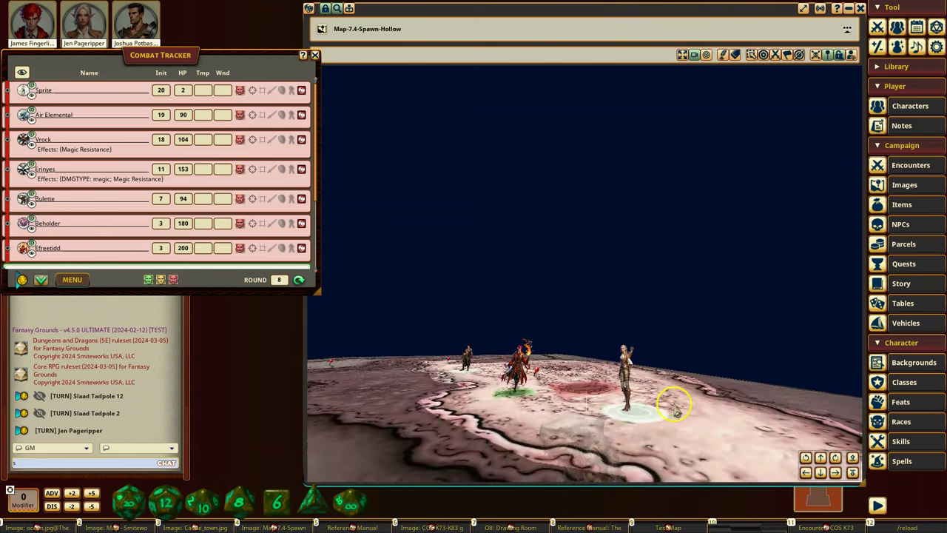
{"action": "scroll", "coordinate": [589, 465], "scroll_direction": "down", "scroll_amount": 2}
{"action": "scroll", "coordinate": [586, 473], "scroll_direction": "down", "scroll_amount": 3}
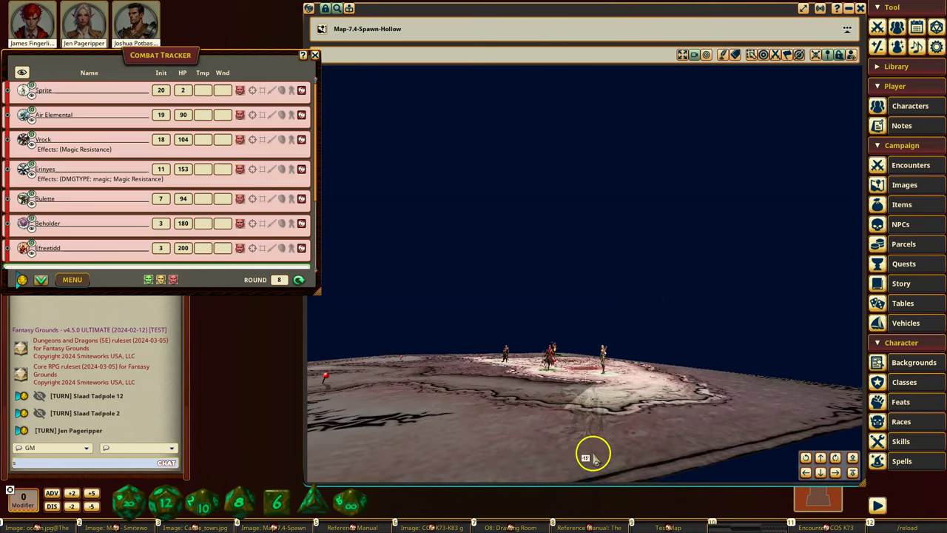
{"action": "scroll", "coordinate": [592, 455], "scroll_direction": "up", "scroll_amount": 5}
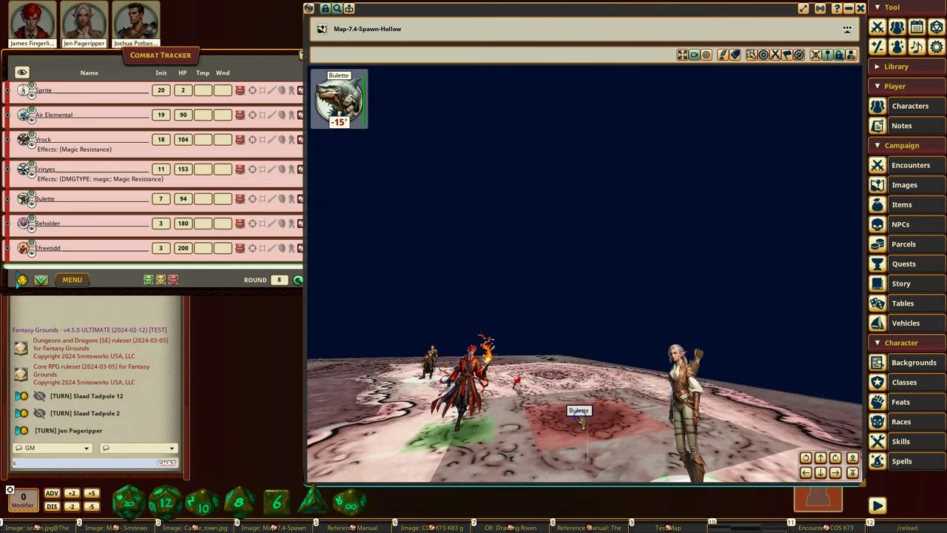
- Move the below-ground Bulette away from the party to a spot beside the central pit
{"action": "left_click_drag", "start_coordinate": [584, 414], "coordinate": [510, 384]}
{"action": "key", "text": "a"}
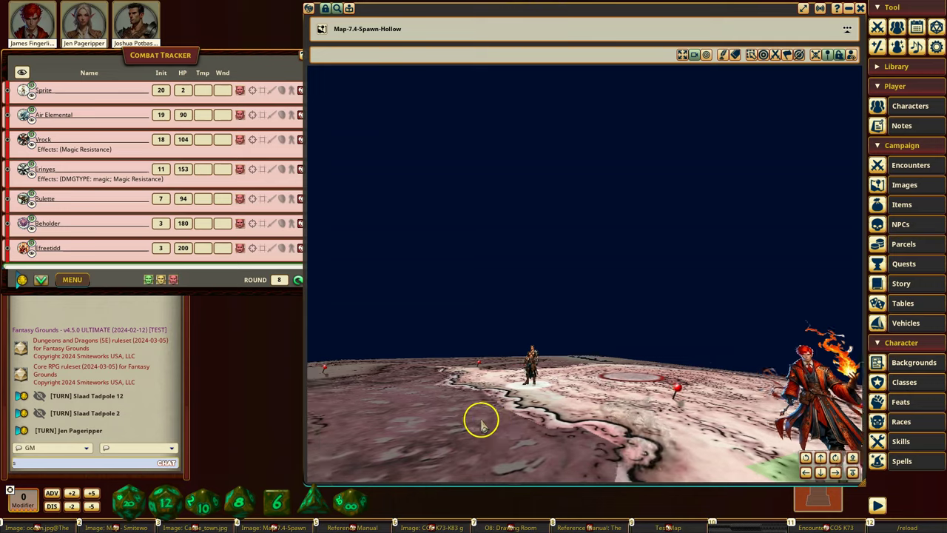
{"action": "key", "text": "s"}
{"action": "key", "text": "d"}
{"action": "key", "text": "w"}
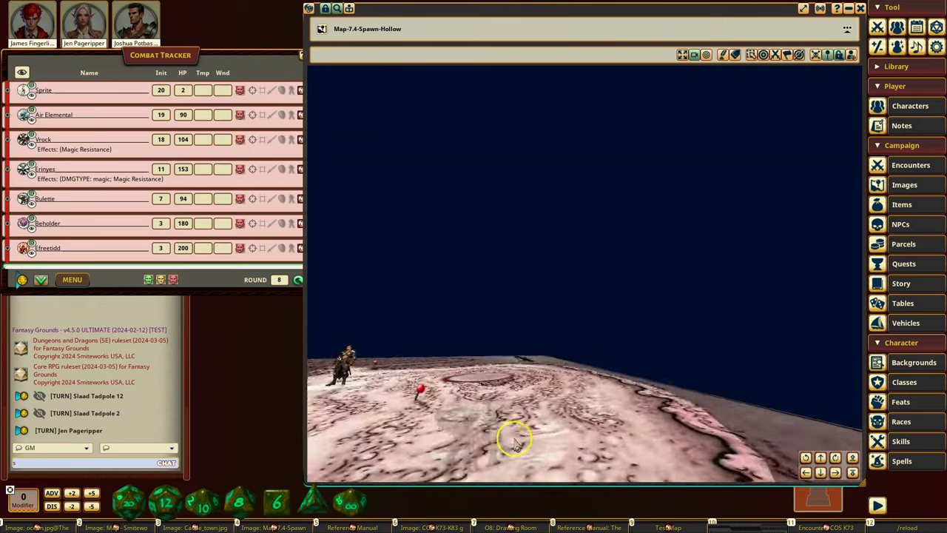
{"action": "left_click_drag", "start_coordinate": [409, 389], "coordinate": [376, 378]}
{"action": "key", "text": "a"}
{"action": "key", "text": "s"}
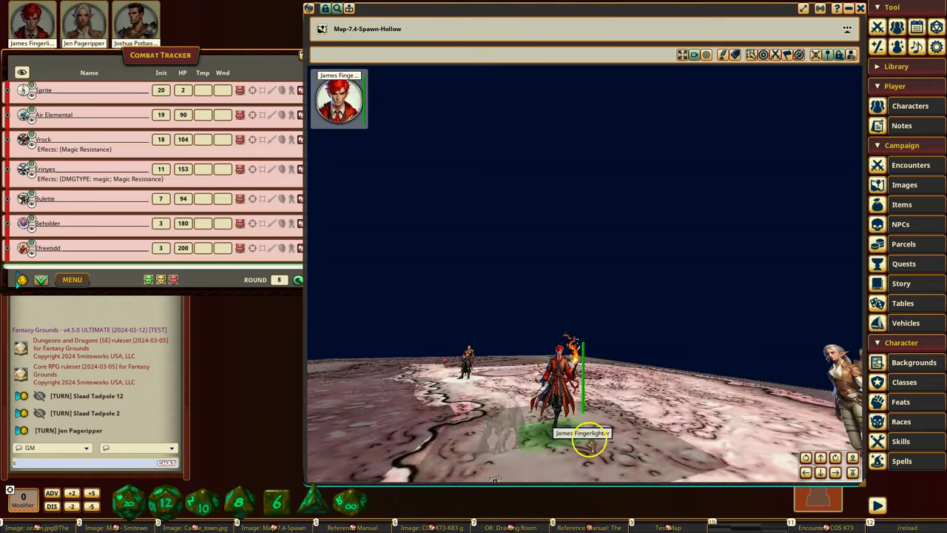
{"action": "key", "text": "d"}
- Target the Bulette with the elf archer to check the distance between them, and clear that target again
{"action": "left_click", "coordinate": [695, 418]}
{"action": "key", "text": "d"}
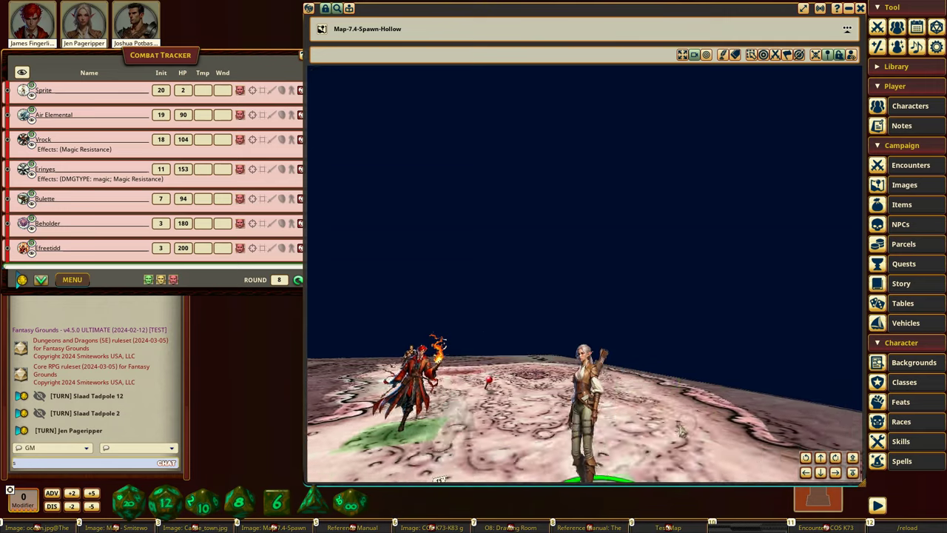
{"action": "key", "text": "w"}
{"action": "left_click", "coordinate": [416, 379], "text": "ctrl"}
{"action": "key", "text": "s"}
{"action": "key", "text": "w"}
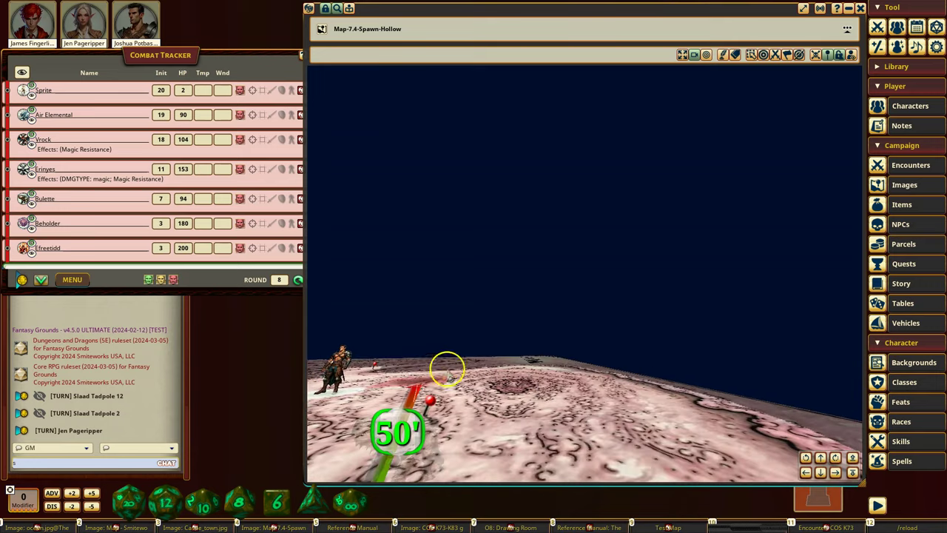
{"action": "left_click", "coordinate": [435, 381], "text": "ctrl"}
- Raise the Bulette beside the pit from below ground back to ground level
{"action": "left_click_drag", "start_coordinate": [435, 381], "coordinate": [489, 380]}
{"action": "key", "text": "s"}
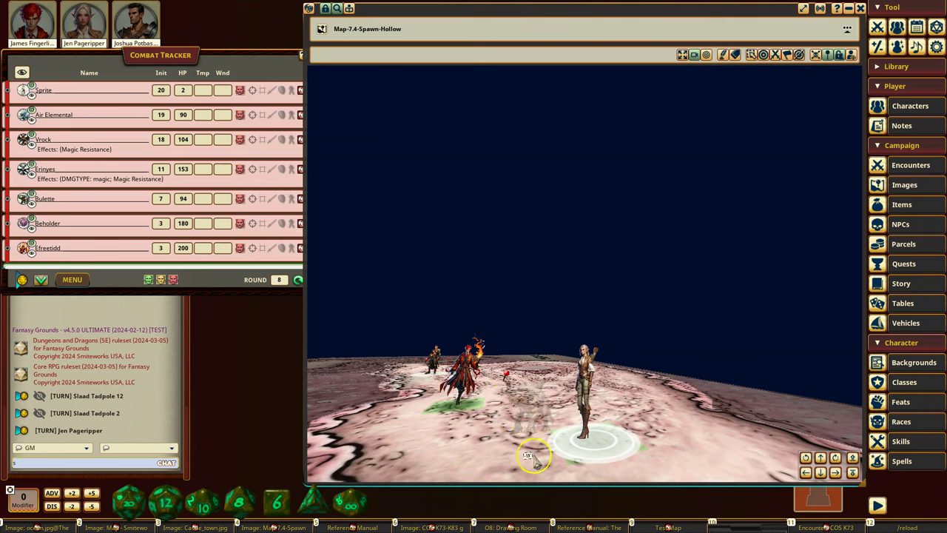
{"action": "left_click_drag", "start_coordinate": [533, 461], "coordinate": [499, 393]}
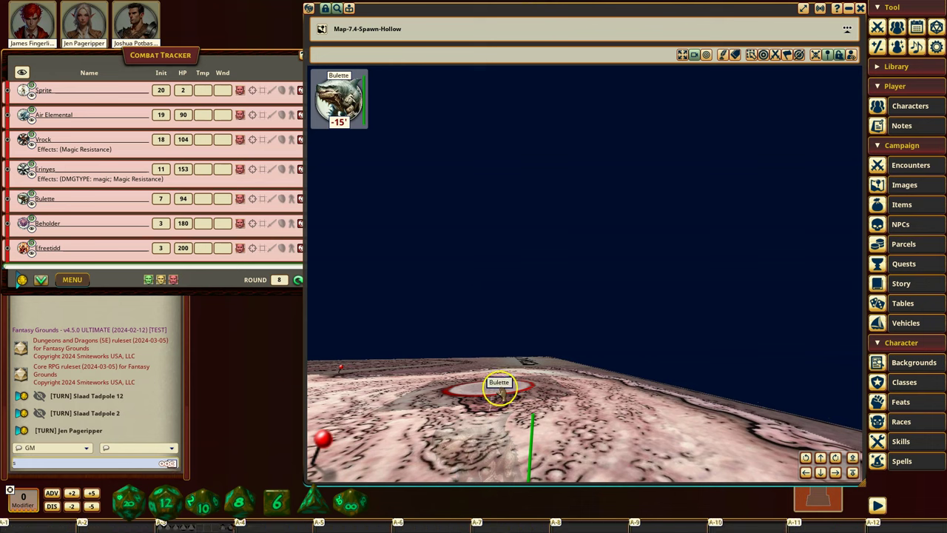
{"action": "scroll", "coordinate": [499, 391], "scroll_direction": "up", "scroll_amount": 3, "text": "alt"}
{"action": "key", "text": "s"}
{"action": "key", "text": "s"}
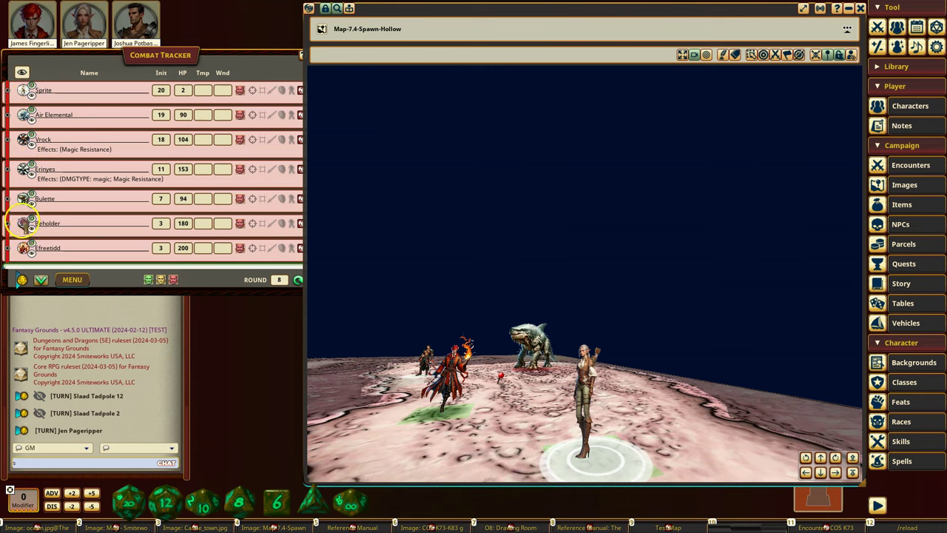
- Hide the Bulette from the players and lower it to an elevation of -15 feet
{"action": "left_click", "coordinate": [30, 204]}
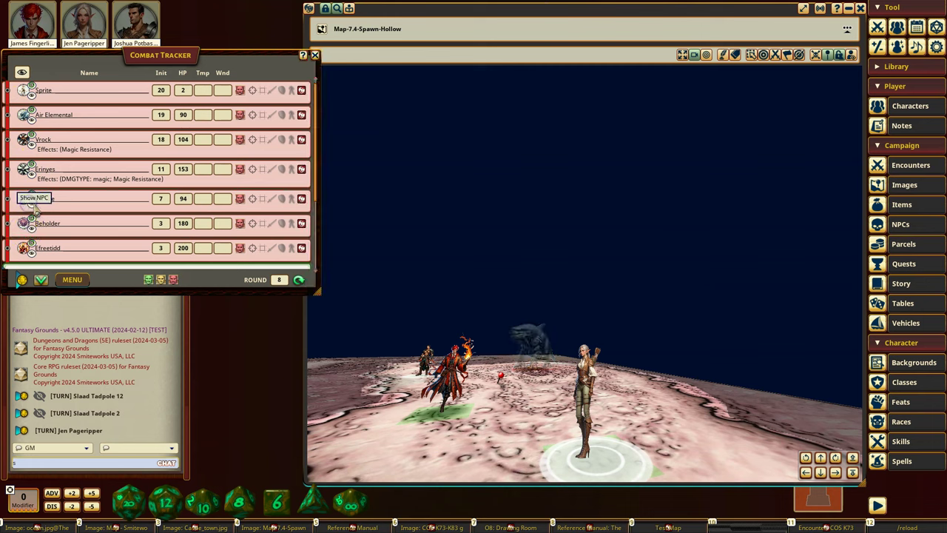
{"action": "left_click_drag", "start_coordinate": [535, 339], "coordinate": [522, 407]}
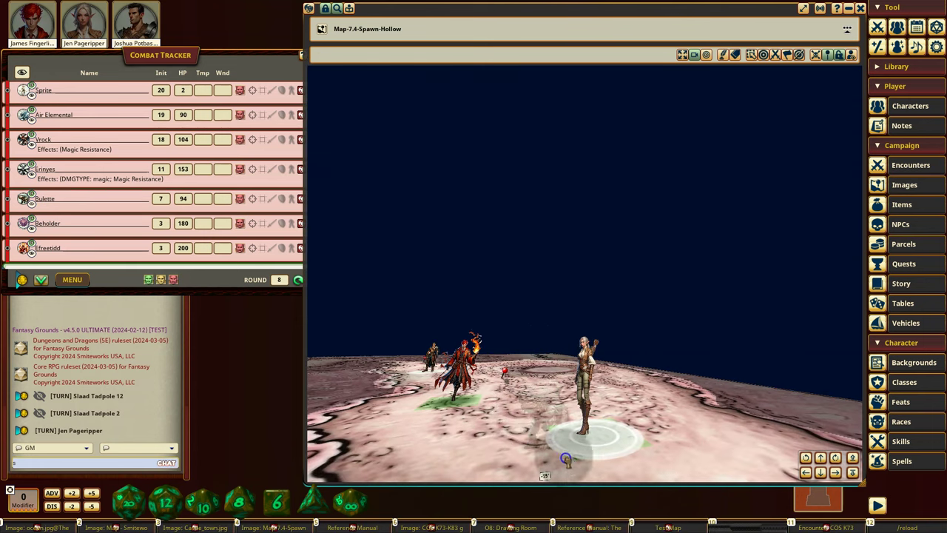
{"action": "left_click_drag", "start_coordinate": [534, 365], "coordinate": [543, 390]}
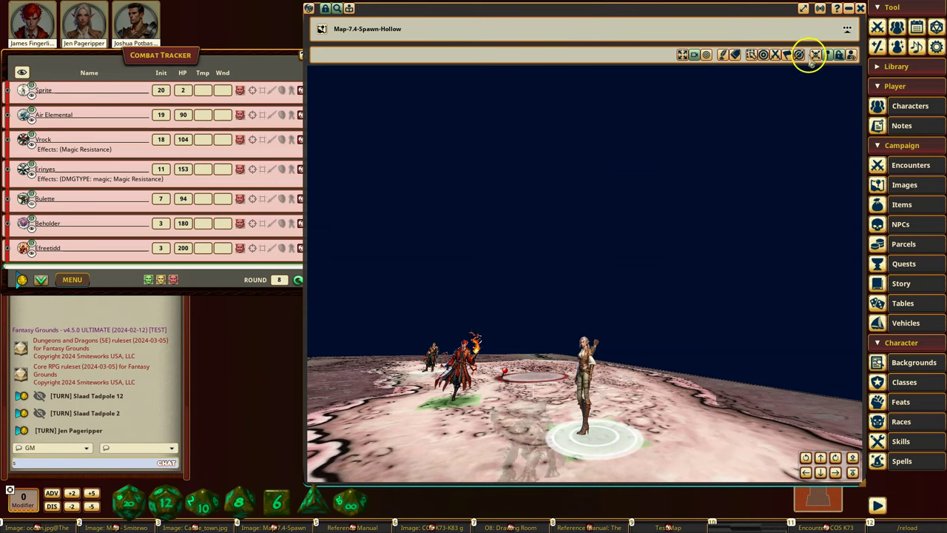
- Switch the map to the flat top-down view and bring the Bulette's elevation back to ground level
{"action": "left_click", "coordinate": [695, 55]}
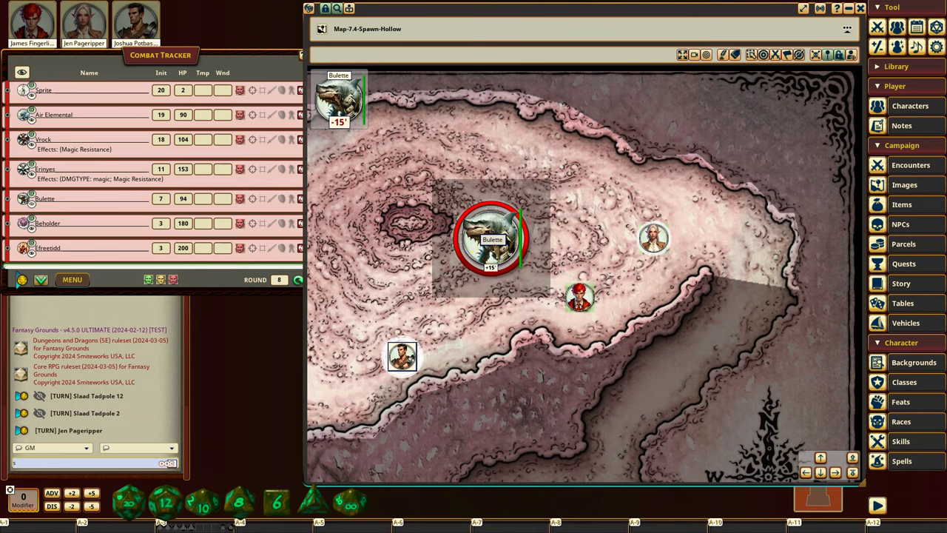
{"action": "mouse_move", "coordinate": [500, 231]}
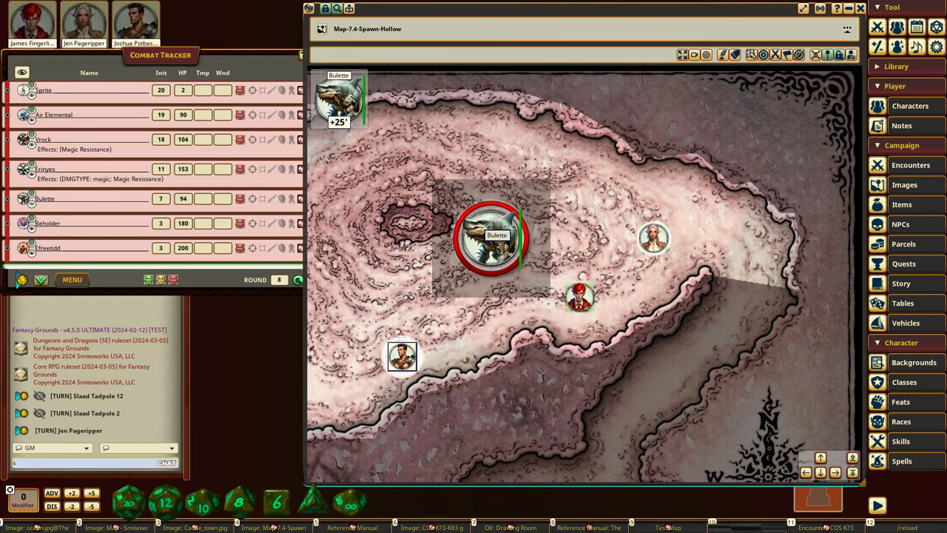
{"action": "key", "text": "Left"}
{"action": "key", "text": "Down"}
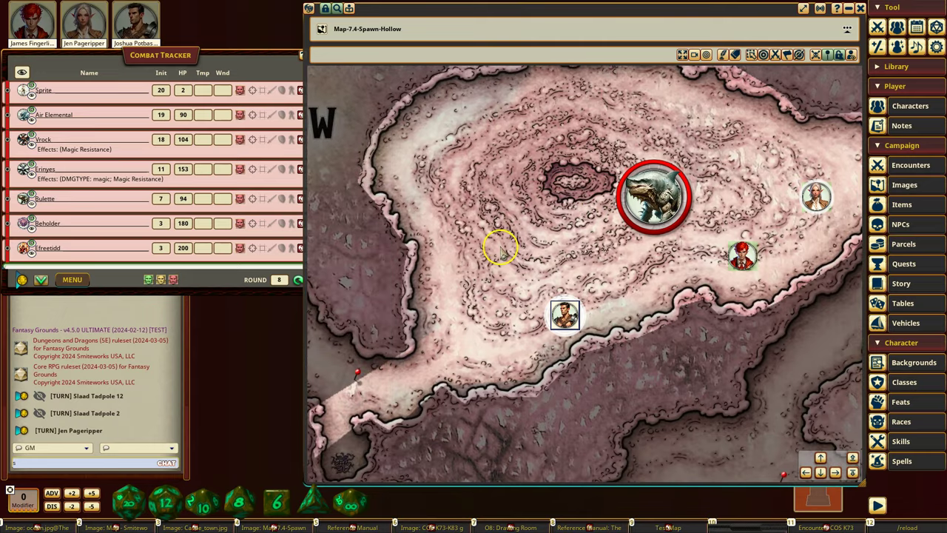
{"action": "key", "text": "Right"}
- Raise the red-robed mage to an elevation of 10 feet and the Bulette to 5 feet
{"action": "key", "text": "alt"}
{"action": "mouse_move", "coordinate": [679, 255]}
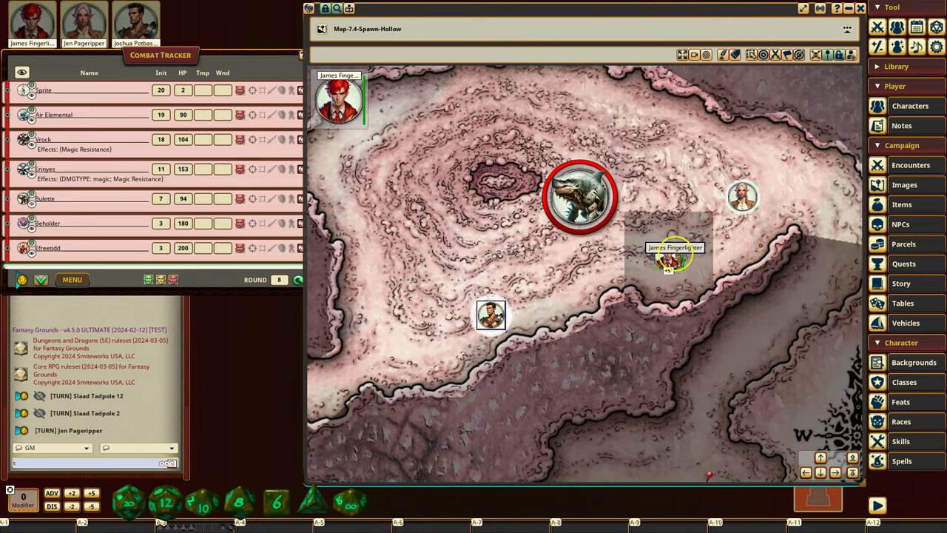
{"action": "scroll", "coordinate": [669, 255], "scroll_direction": "up", "scroll_amount": 1, "text": "alt"}
{"action": "scroll", "coordinate": [668, 256], "scroll_direction": "down", "scroll_amount": 1, "text": "alt"}
{"action": "mouse_move", "coordinate": [576, 185]}
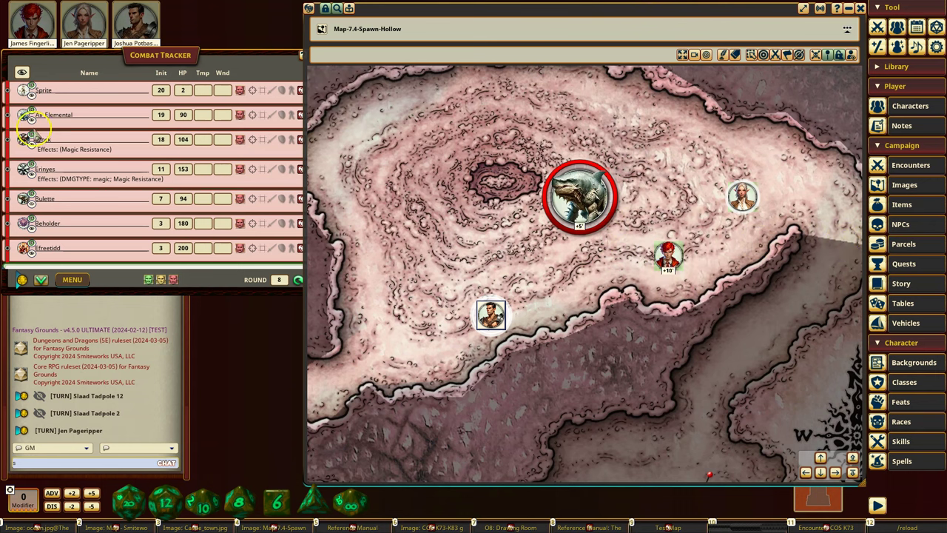
- Place the Efreetidd from the combat tracker just west of the central pit and raise it to 15 feet
{"action": "scroll", "coordinate": [72, 185], "scroll_direction": "down", "scroll_amount": 1}
{"action": "scroll", "coordinate": [103, 194], "scroll_direction": "down", "scroll_amount": 3}
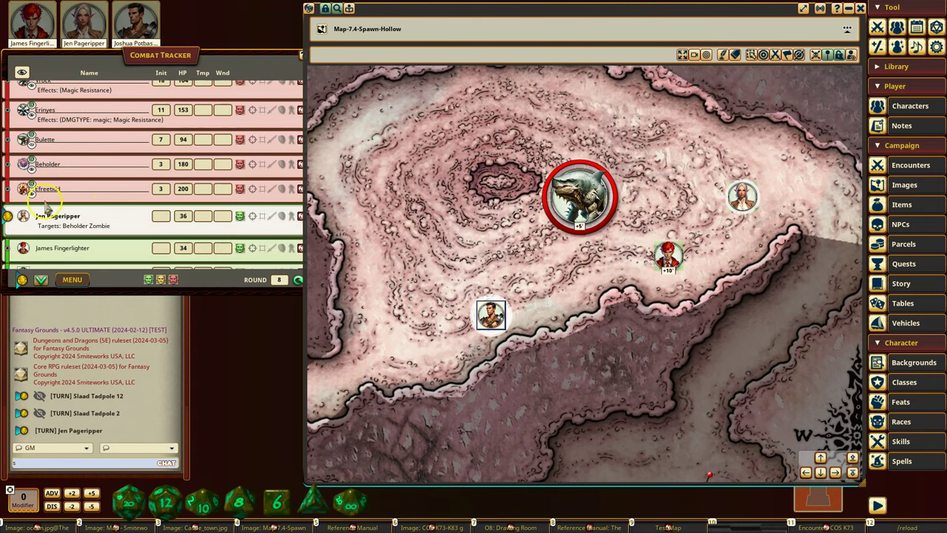
{"action": "mouse_move", "coordinate": [26, 183]}
{"action": "left_mouse_down"}
{"action": "mouse_move", "coordinate": [41, 196]}
{"action": "mouse_move", "coordinate": [463, 199]}
{"action": "left_mouse_up"}
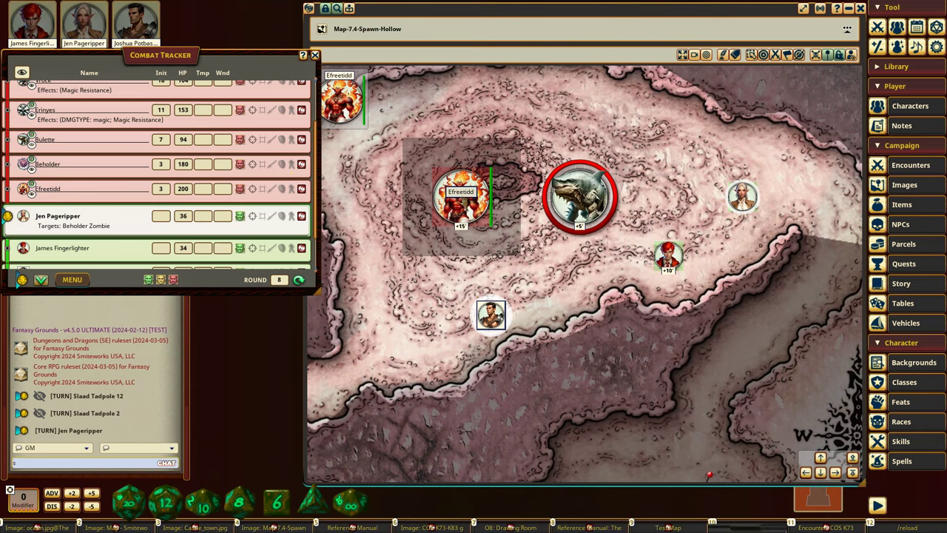
{"action": "left_click", "coordinate": [540, 229]}
- Place the Beholder Zombie from the combat tracker just north of the pit and raise it to 5 feet
{"action": "scroll", "coordinate": [193, 202], "scroll_direction": "down", "scroll_amount": 3}
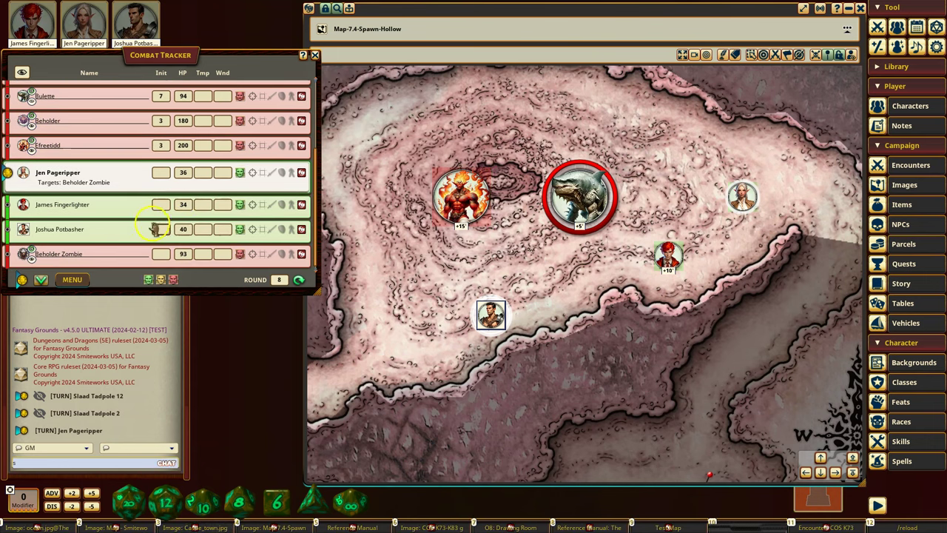
{"action": "scroll", "coordinate": [340, 216], "scroll_direction": "up", "scroll_amount": 3}
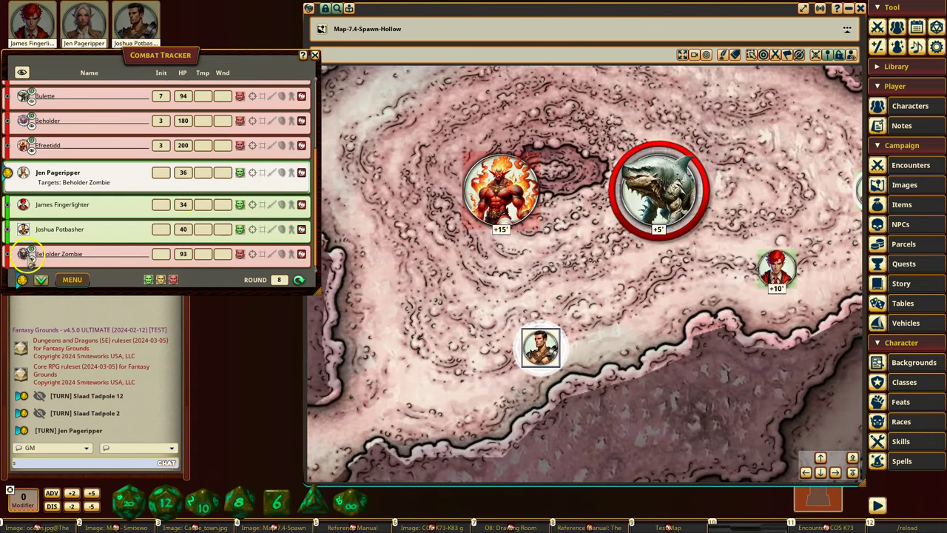
{"action": "left_click_drag", "start_coordinate": [491, 110], "coordinate": [558, 111]}
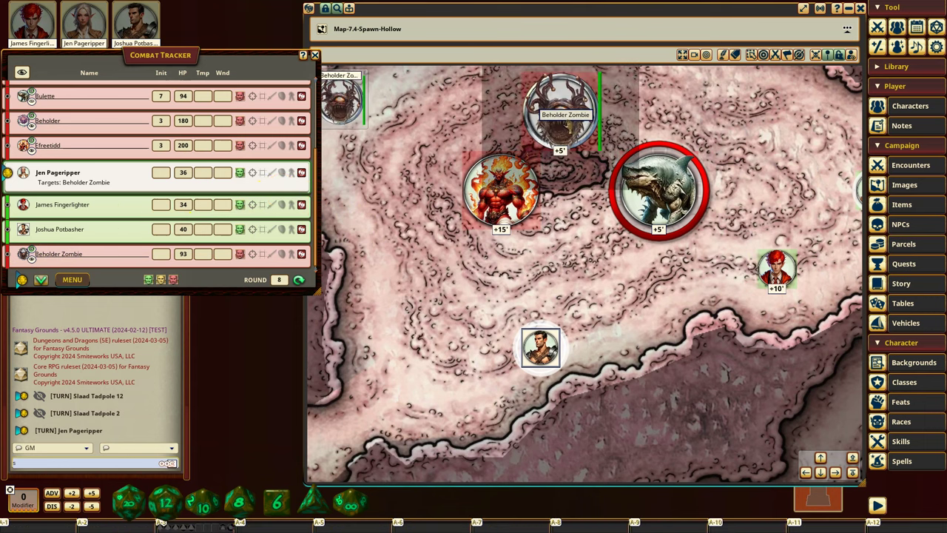
- Select the elf archer to display its targeting line to the Beholder Zombie, and return the map to the 3D camera view
{"action": "key", "text": "d"}
{"action": "key", "text": "d"}
{"action": "left_click", "coordinate": [711, 194]}
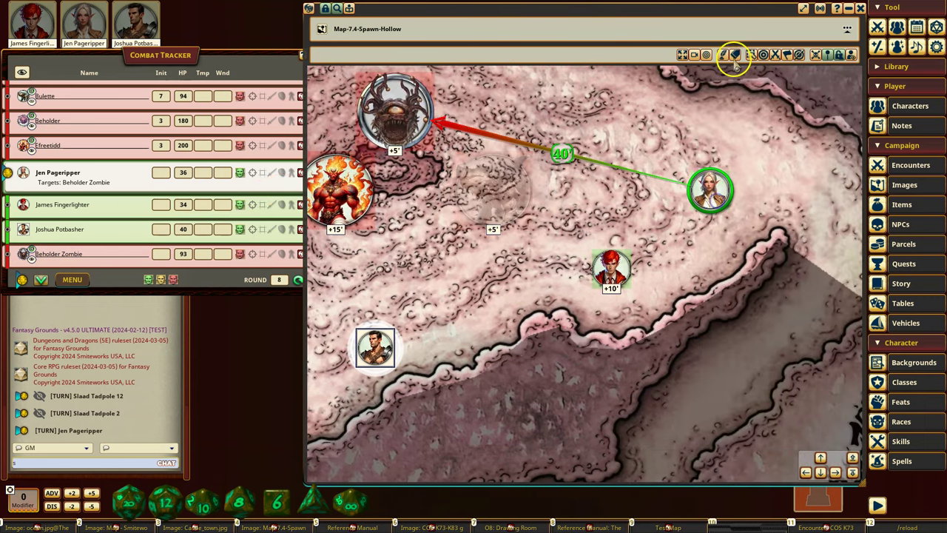
{"action": "left_click", "coordinate": [693, 59]}
{"action": "middle_click_drag", "start_coordinate": [682, 185], "coordinate": [78, 37]}
{"action": "key", "text": "s"}
{"action": "key", "text": "d"}
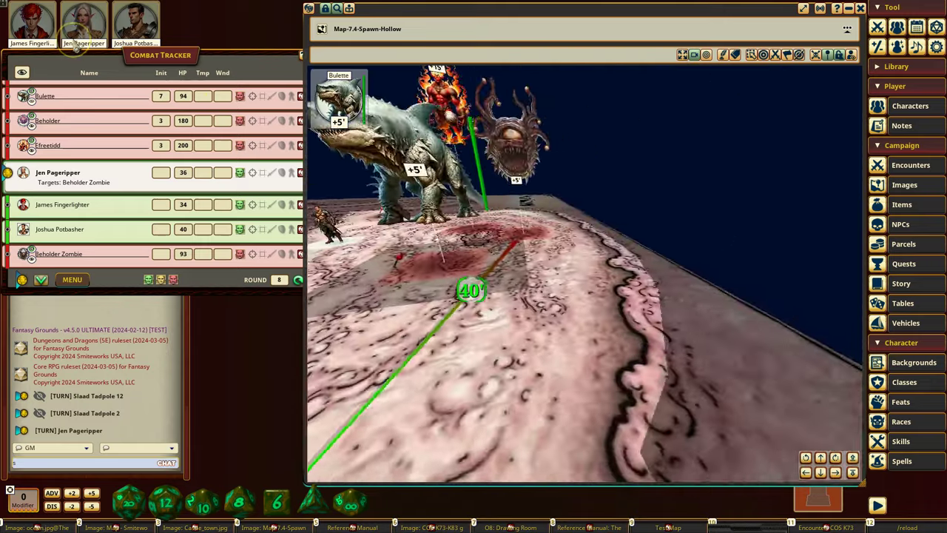
{"action": "key", "text": "a"}
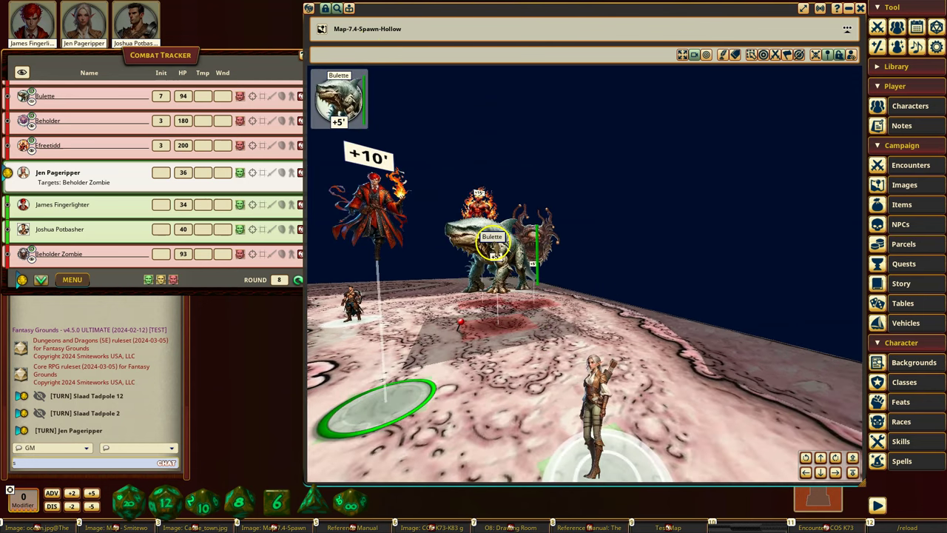
- Target the Bulette with the red-robed mage and switch the mage's target to the Beholder Zombie
{"action": "left_click", "coordinate": [492, 243], "text": "ctrl"}
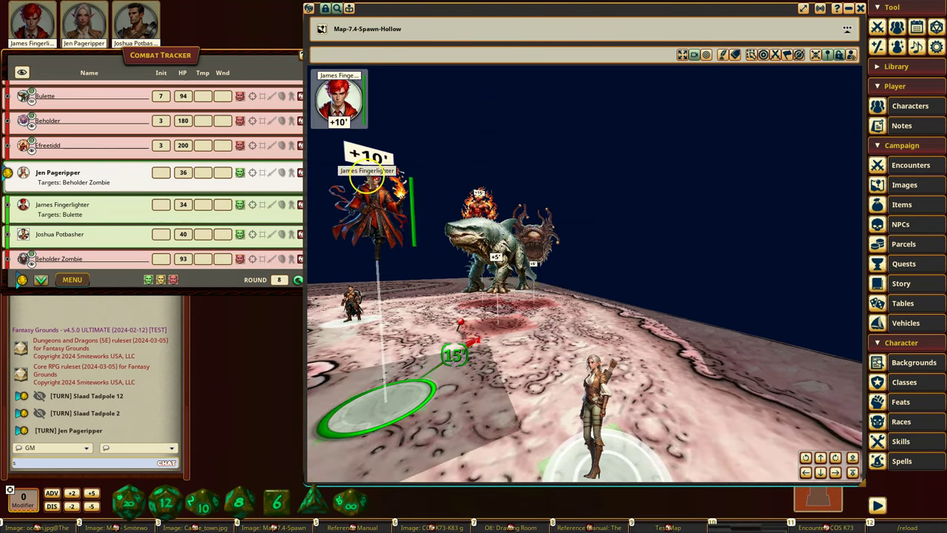
{"action": "middle_click_drag", "start_coordinate": [522, 303], "coordinate": [539, 249]}
{"action": "left_click", "coordinate": [477, 269], "text": "ctrl"}
{"action": "left_click", "coordinate": [518, 251], "text": "ctrl"}
{"action": "left_click", "coordinate": [413, 213]}
{"action": "left_click", "coordinate": [411, 212]}
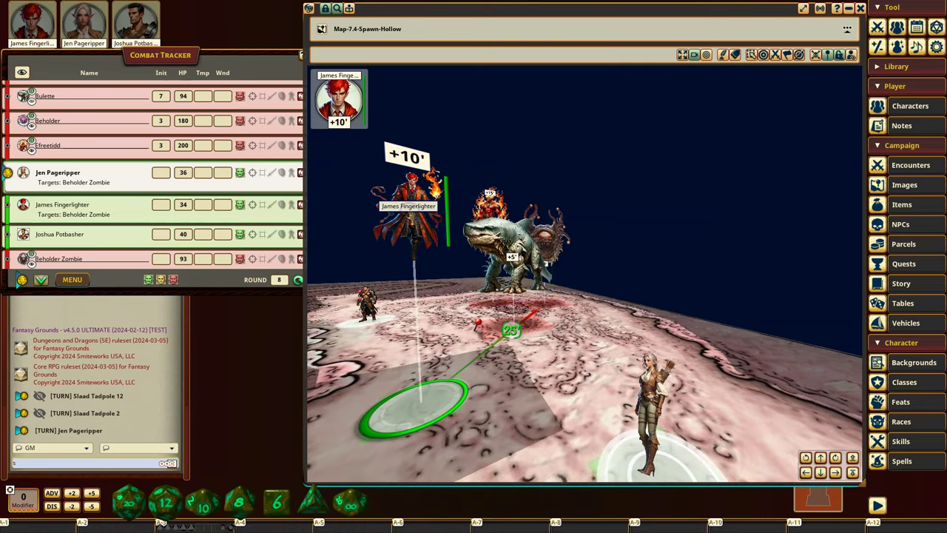
- Raise the red-robed mage to an elevation of 20 feet and examine the targeting distance to the Beholder Zombie
{"action": "scroll", "coordinate": [411, 214], "scroll_direction": "up", "scroll_amount": 2, "text": "alt"}
{"action": "scroll", "coordinate": [347, 120], "scroll_direction": "down", "scroll_amount": 3}
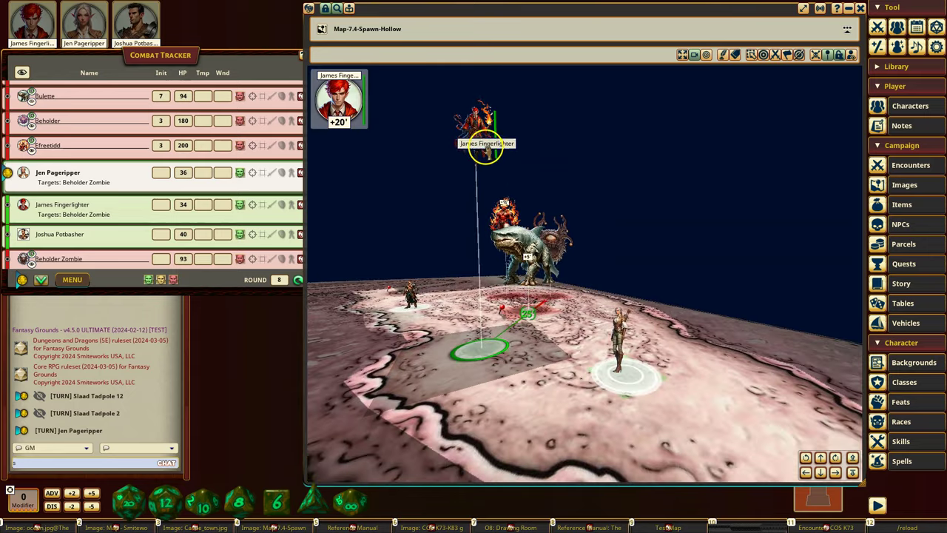
{"action": "left_click", "coordinate": [483, 145]}
{"action": "middle_click_drag", "start_coordinate": [488, 212], "coordinate": [437, 213]}
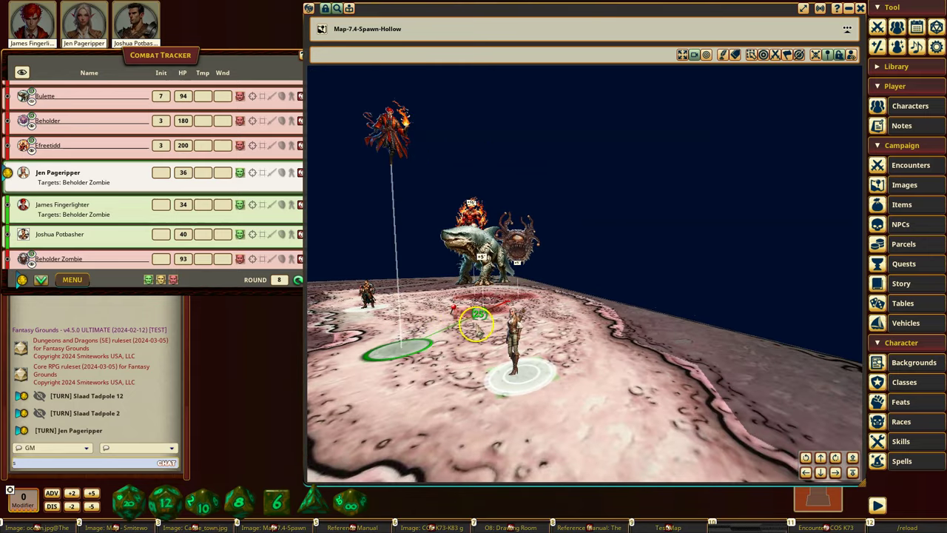
- Move the red-robed mage back toward the dark-clad fighter and raise the Beholder Zombie to 5 feet
{"action": "middle_click_drag", "start_coordinate": [481, 205], "coordinate": [452, 210]}
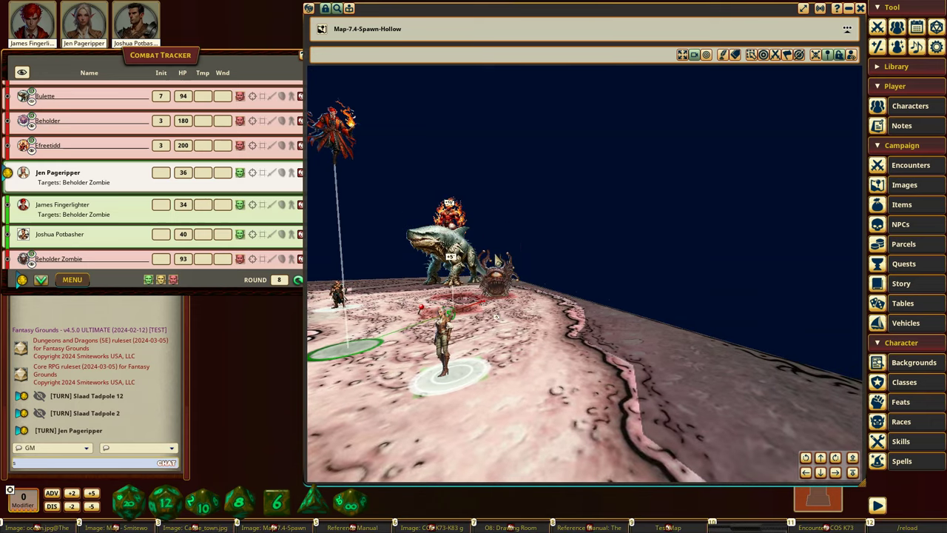
{"action": "left_click_drag", "start_coordinate": [337, 140], "coordinate": [427, 118]}
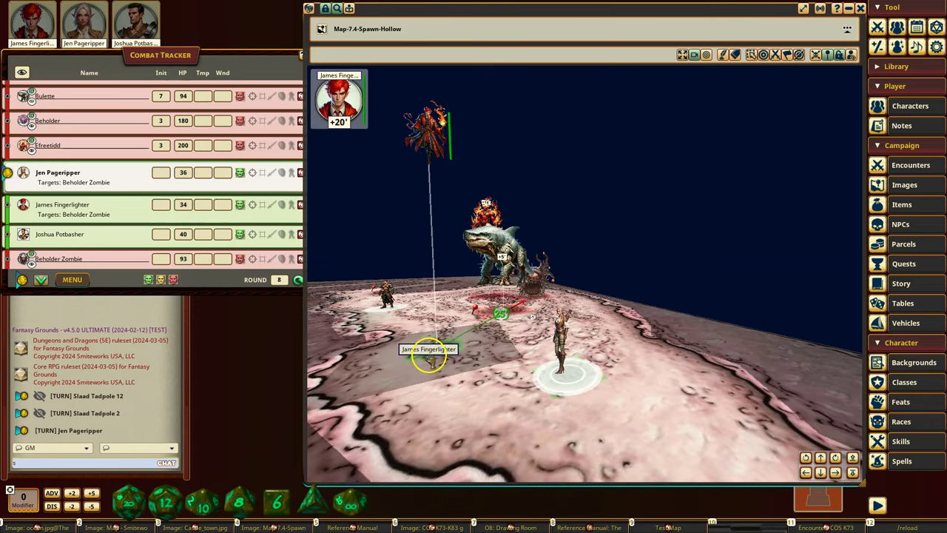
{"action": "left_click_drag", "start_coordinate": [436, 342], "coordinate": [418, 308]}
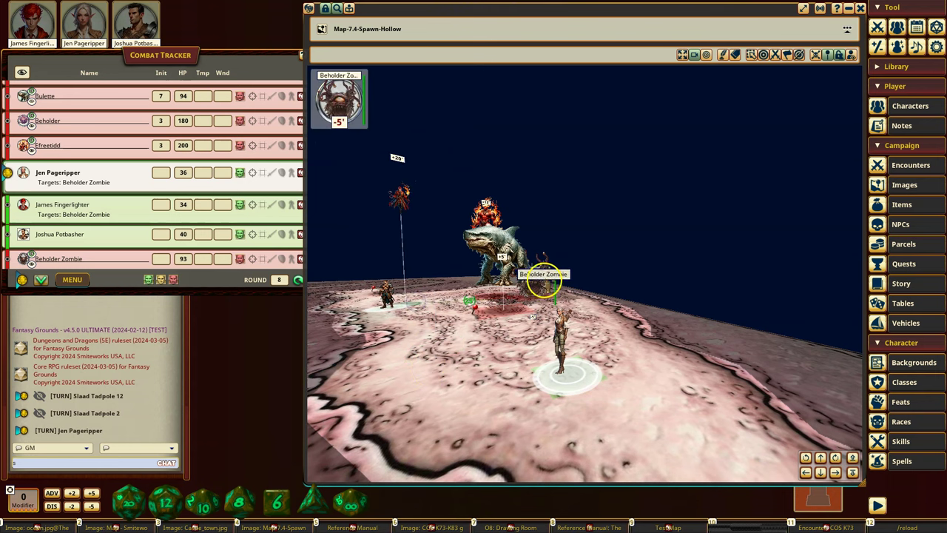
{"action": "scroll", "coordinate": [546, 287], "scroll_direction": "up", "scroll_amount": 2, "text": "alt"}
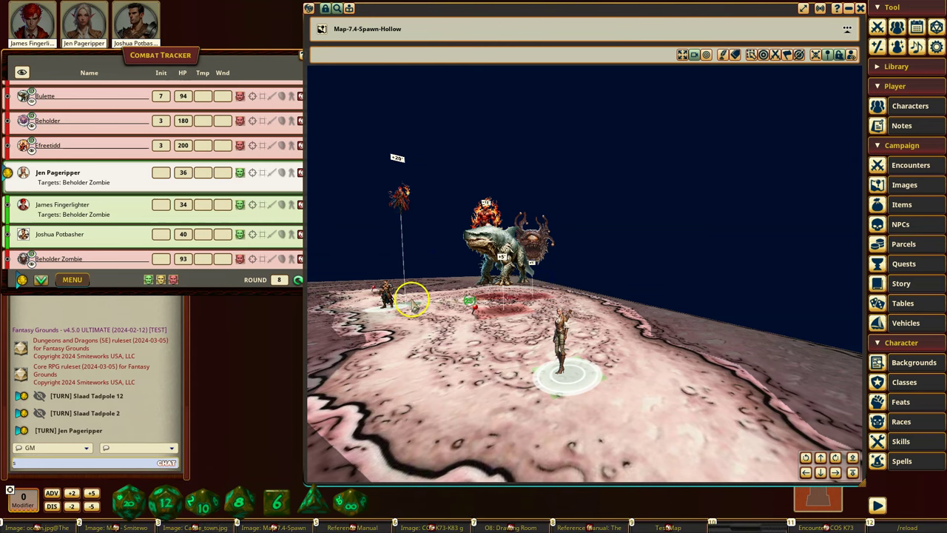
- Move the red-robed mage away from the pit, into the open ground in front of the dark-clad fighter
{"action": "middle_click_drag", "start_coordinate": [413, 300], "coordinate": [389, 299]}
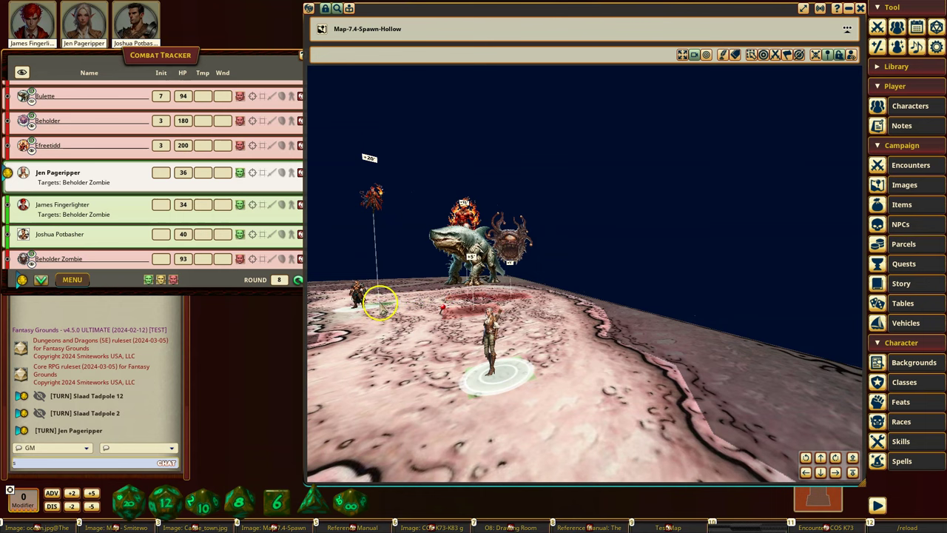
{"action": "scroll", "coordinate": [379, 302], "scroll_direction": "up", "scroll_amount": 3}
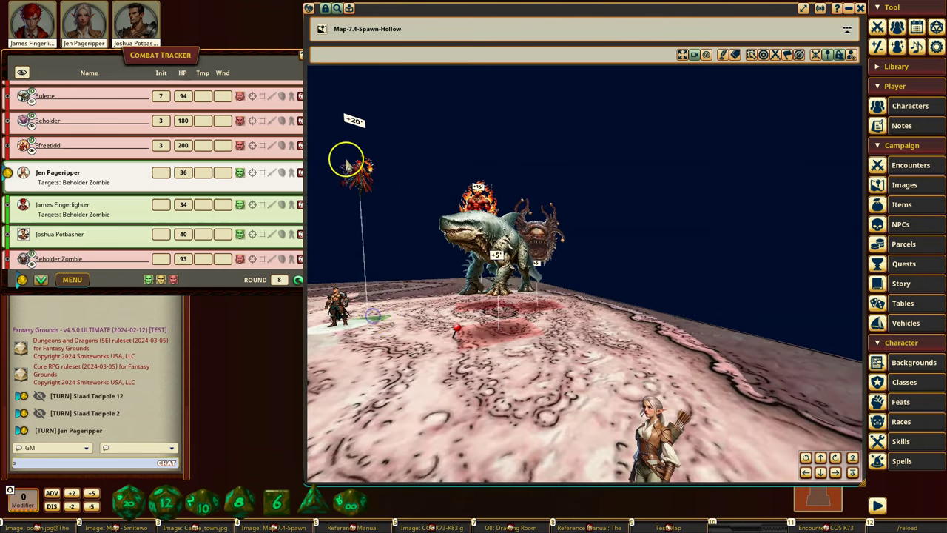
{"action": "left_click", "coordinate": [391, 341], "text": "alt"}
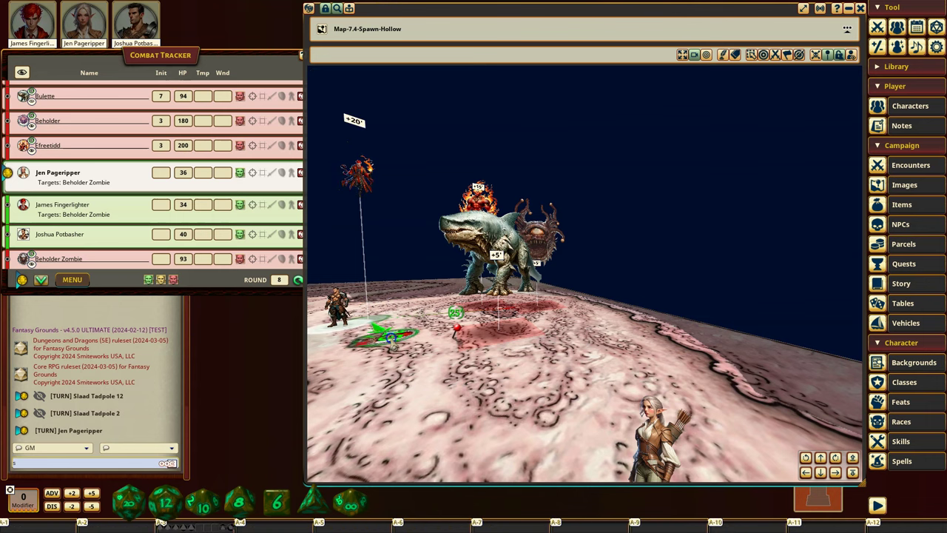
{"action": "right_click_drag", "start_coordinate": [395, 345], "coordinate": [406, 376]}
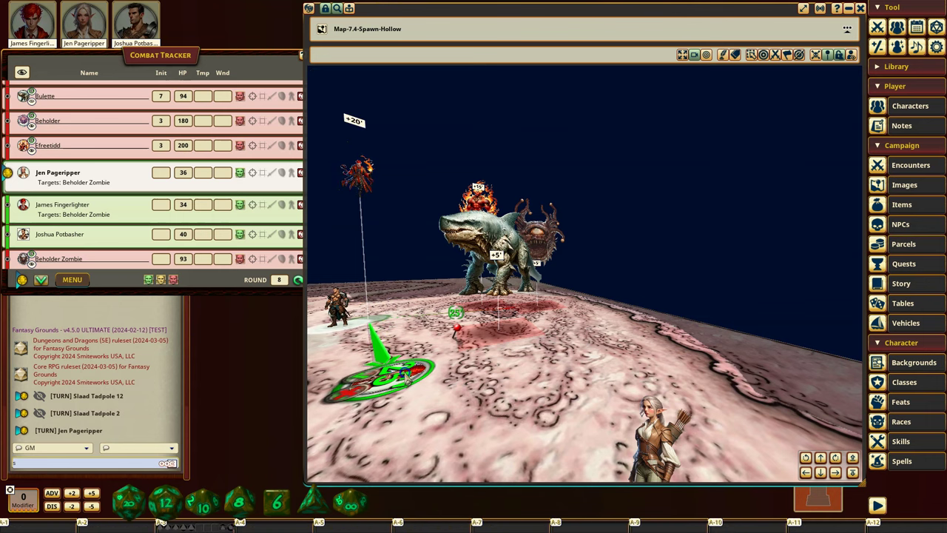
{"action": "left_click_drag", "start_coordinate": [406, 376], "coordinate": [391, 382], "text": "alt"}
- Move the red-robed mage farther from the Beholder Zombie and then closer, beside the elf archer, comparing the targeting distances
{"action": "scroll", "coordinate": [391, 383], "scroll_direction": "down", "scroll_amount": 5}
{"action": "middle_click_drag", "start_coordinate": [391, 383], "coordinate": [410, 372]}
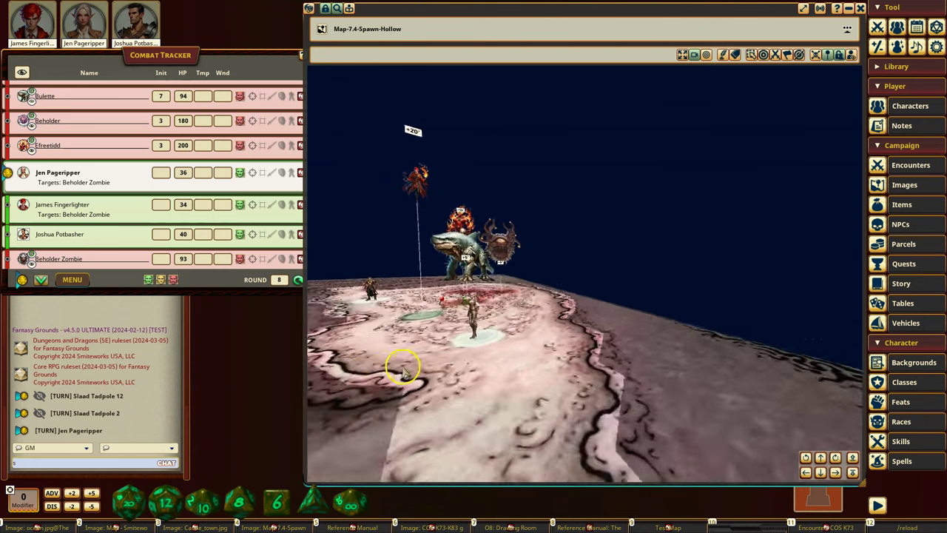
{"action": "middle_click_drag", "start_coordinate": [386, 276], "coordinate": [396, 276]}
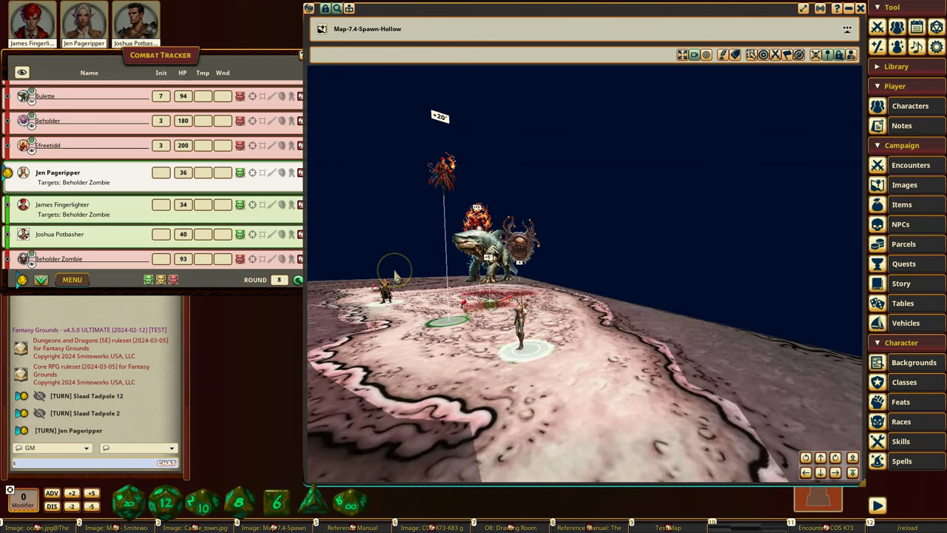
{"action": "left_click_drag", "start_coordinate": [445, 317], "coordinate": [468, 358]}
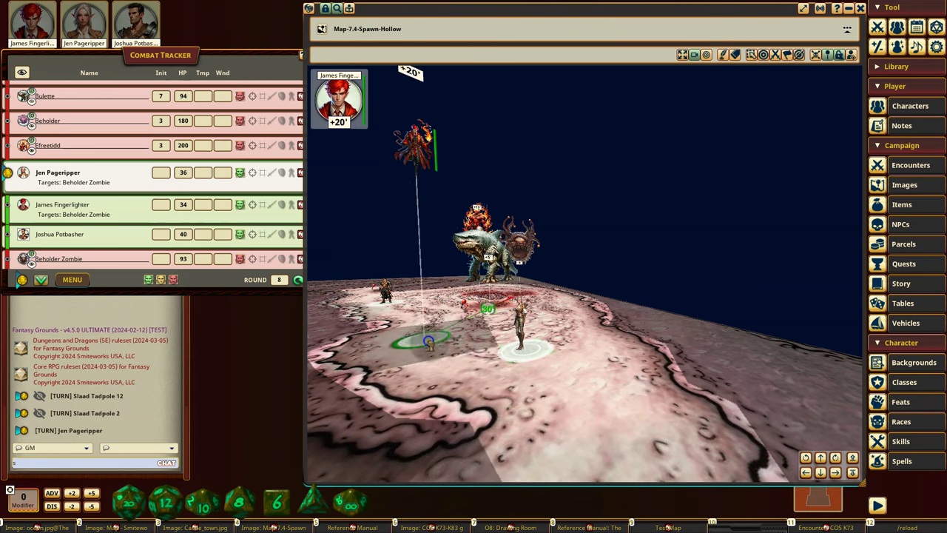
{"action": "mouse_move", "coordinate": [426, 330]}
{"action": "left_mouse_down"}
{"action": "mouse_move", "coordinate": [551, 385]}
{"action": "mouse_move", "coordinate": [567, 404]}
{"action": "mouse_move", "coordinate": [584, 325]}
{"action": "mouse_move", "coordinate": [496, 323]}
{"action": "left_mouse_up"}
{"action": "middle_click_drag", "start_coordinate": [484, 322], "coordinate": [532, 274]}
{"action": "left_click", "coordinate": [457, 380]}
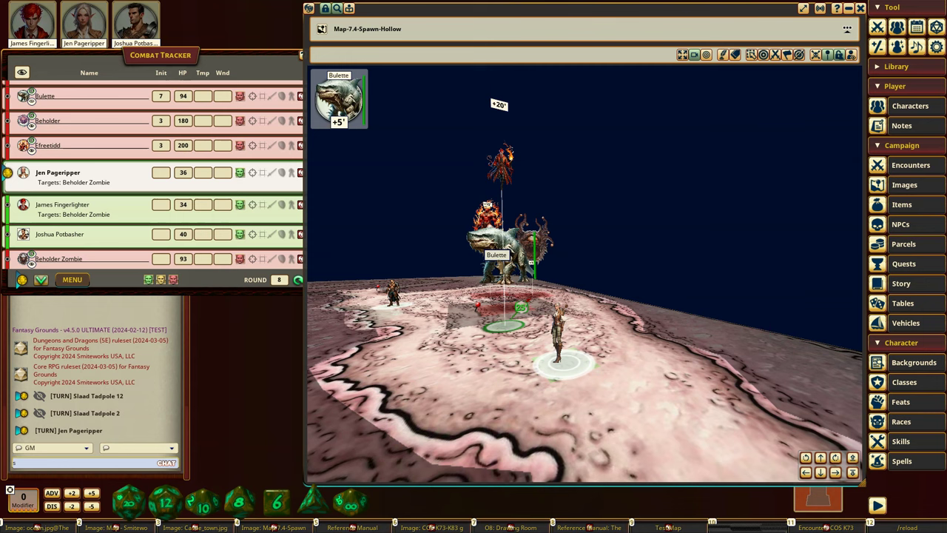
- Switch the map to the top-down view and move the Efreeti to the open ground southwest of the pit
{"action": "left_click", "coordinate": [692, 54]}
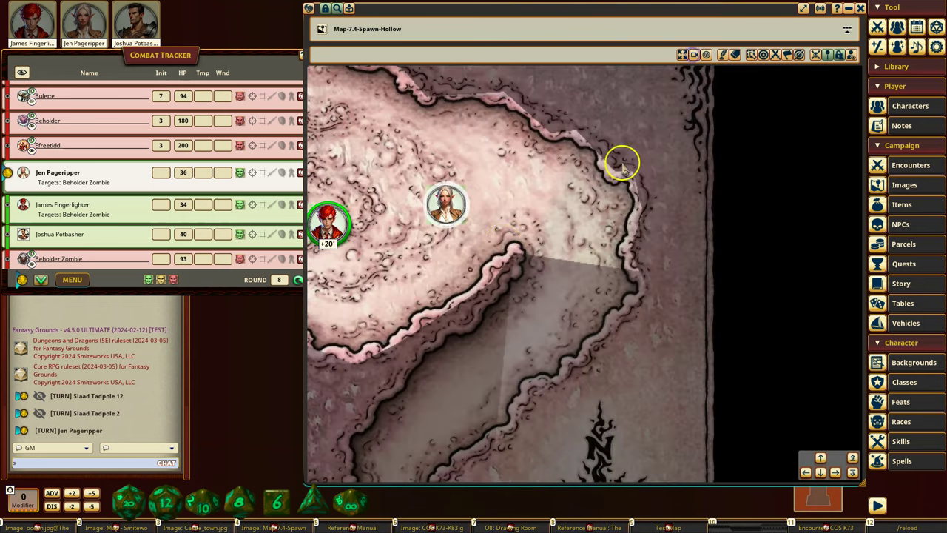
{"action": "key", "text": "a"}
{"action": "key", "text": "w"}
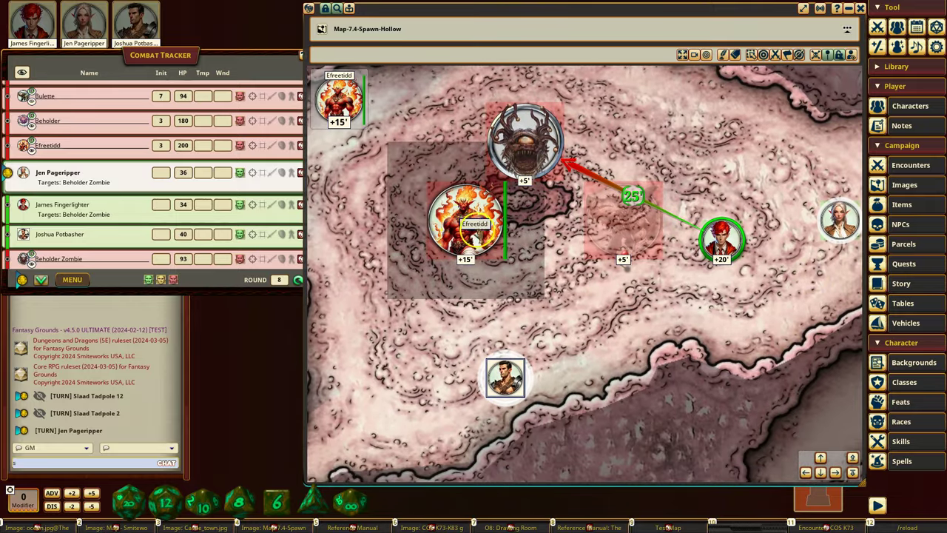
{"action": "left_click_drag", "start_coordinate": [475, 226], "coordinate": [397, 263]}
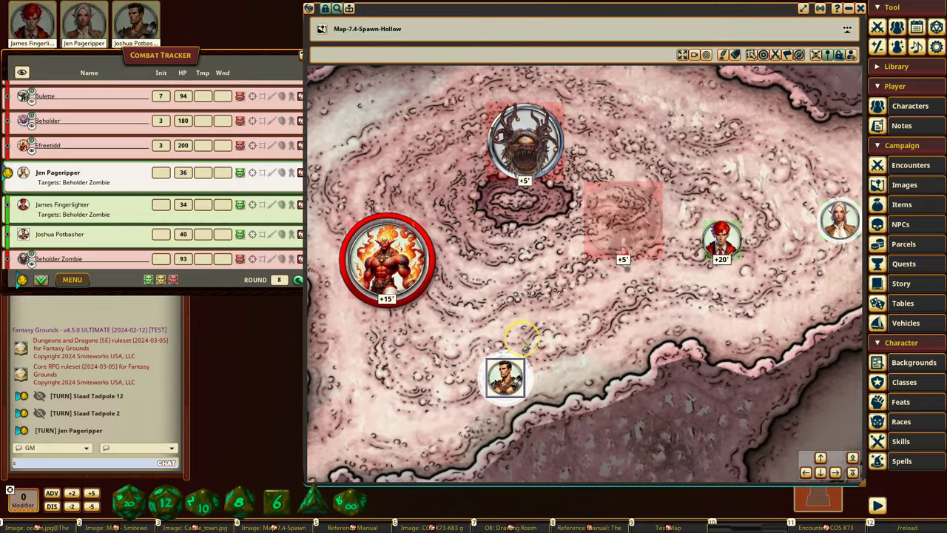